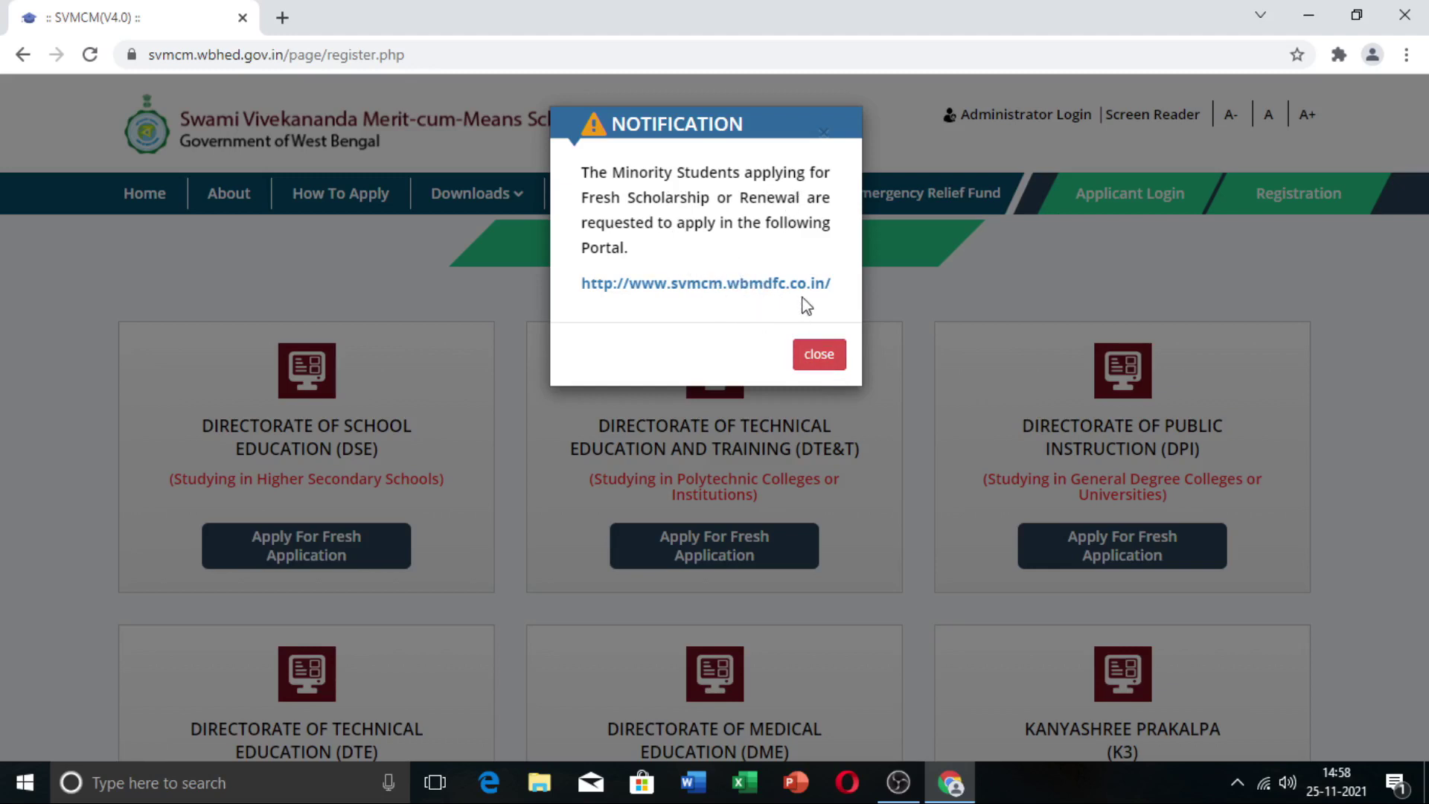
Step: Dismiss the minority-students notice and bring the six directorate cards, DSE to Kanyashree Prakalpa, into view
left_click(832, 359)
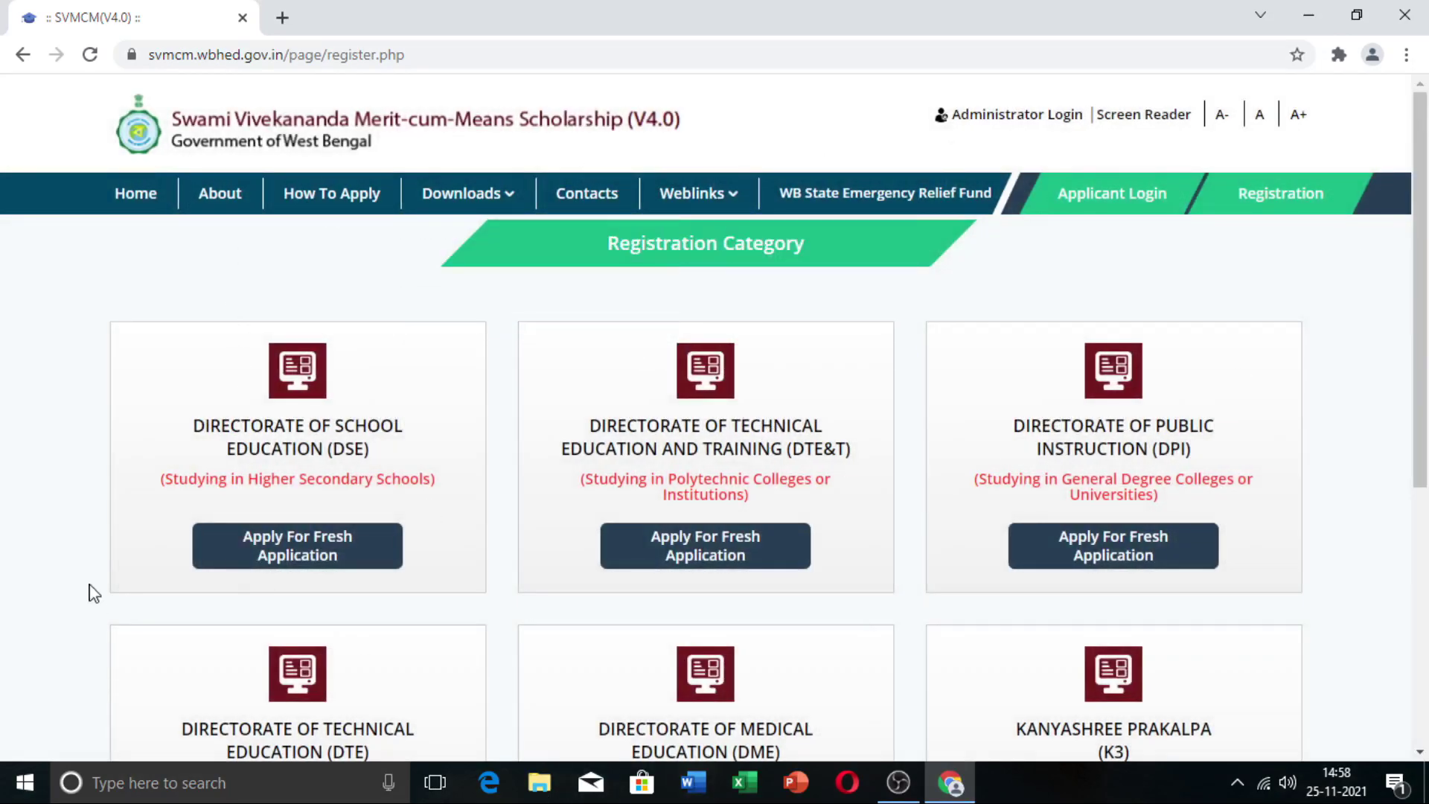
scroll(255, 558, "down", 1)
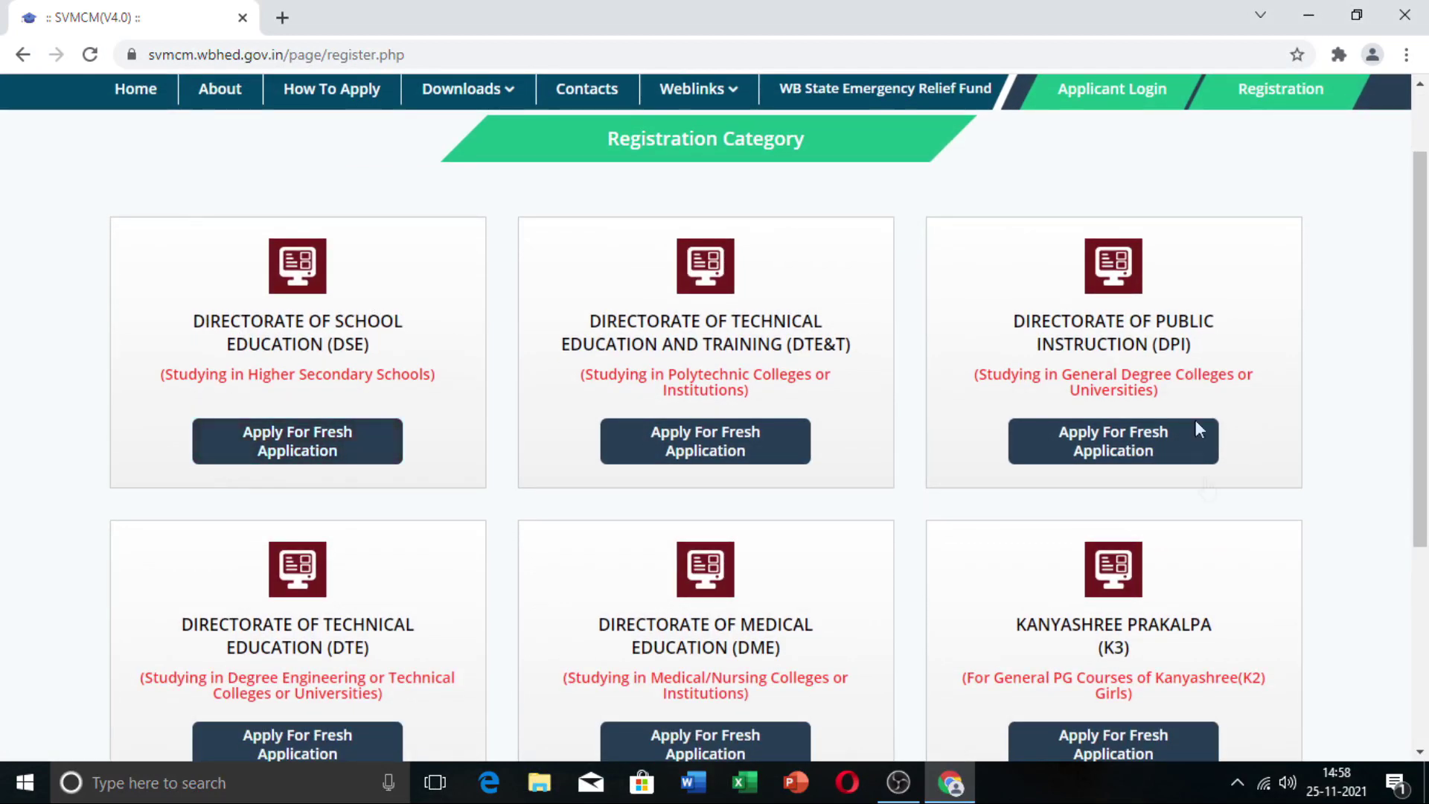
scroll(1193, 379, "down", 1)
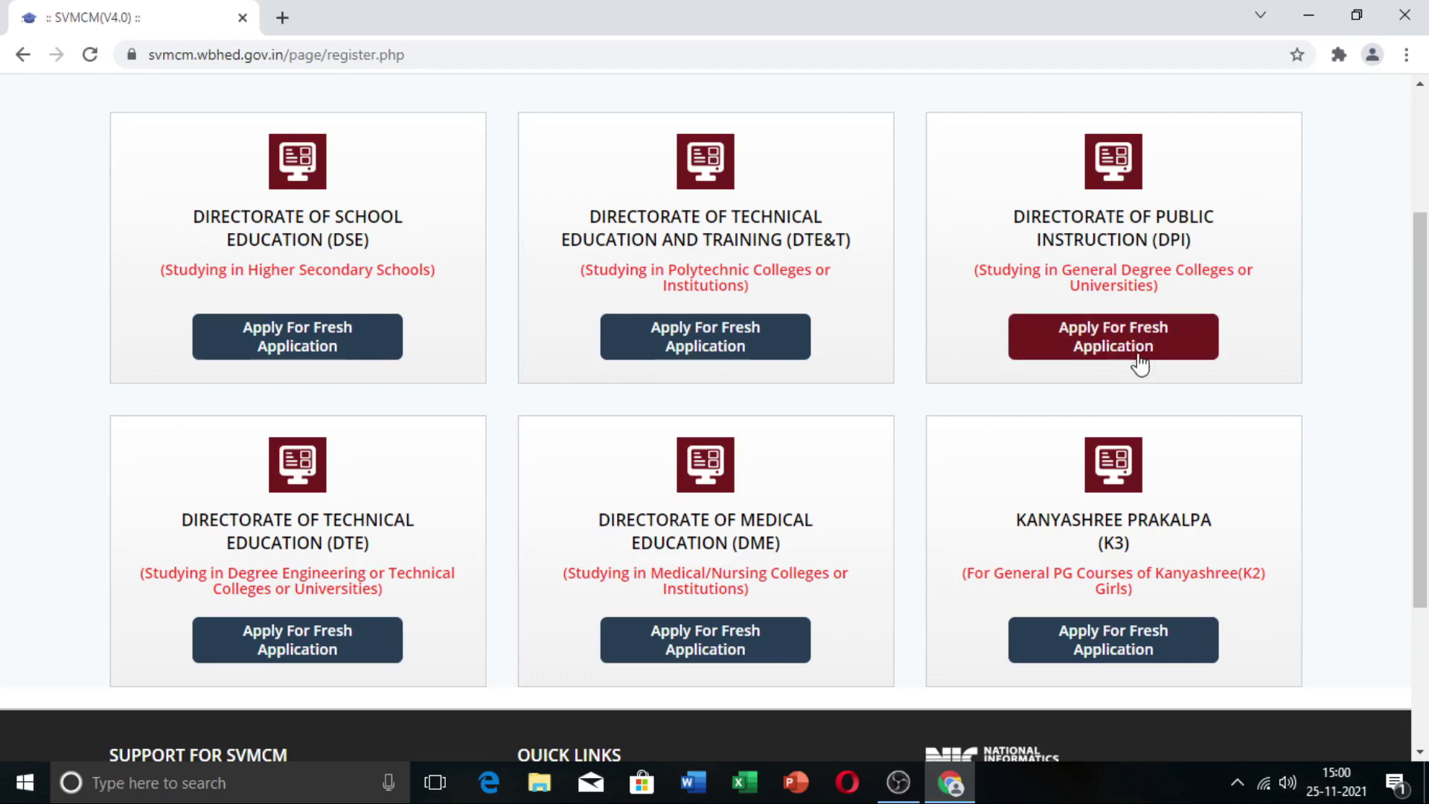
Step: Start a fresh application under the Directorate of Public Instruction (DPI)
left_click(1134, 348)
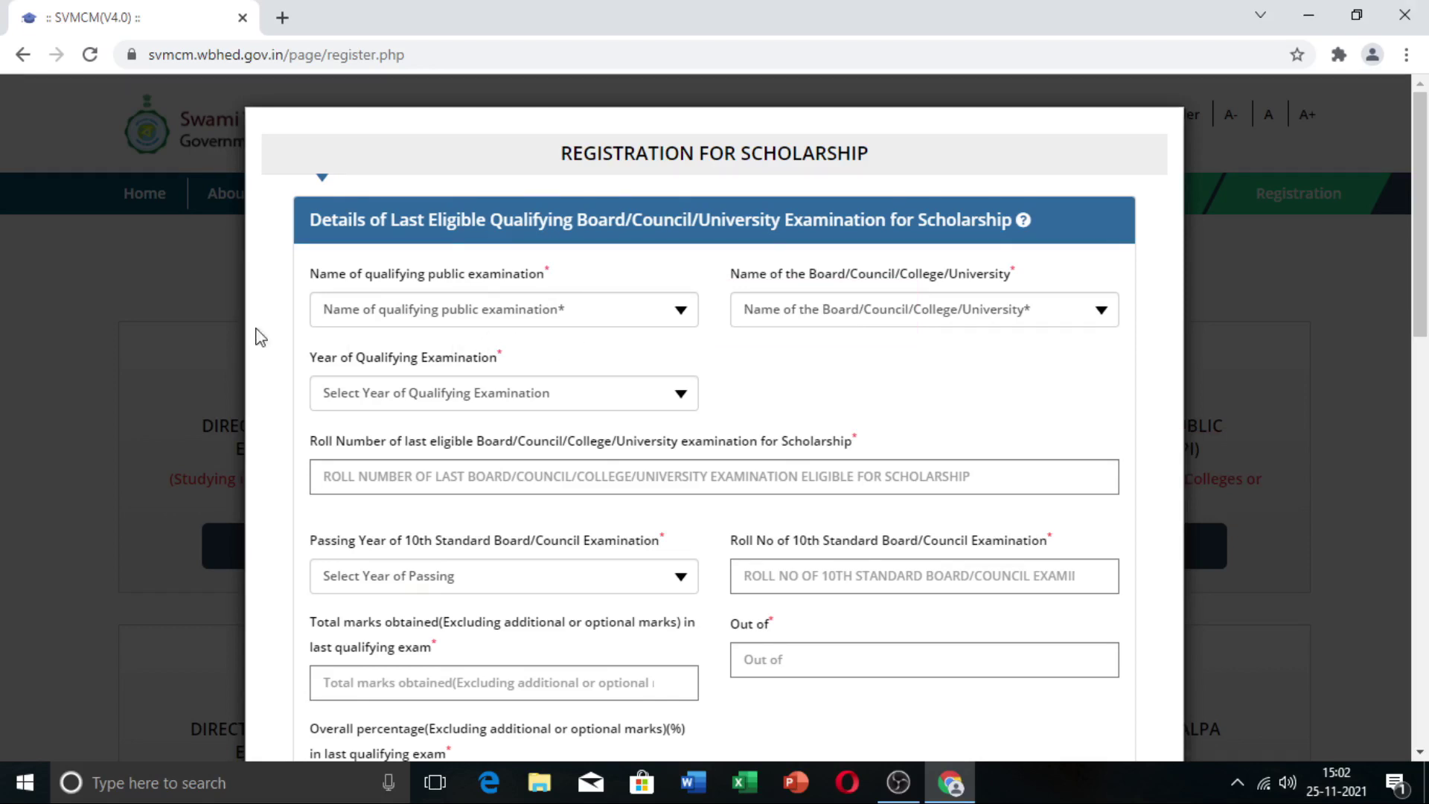
mouse_move(428, 326)
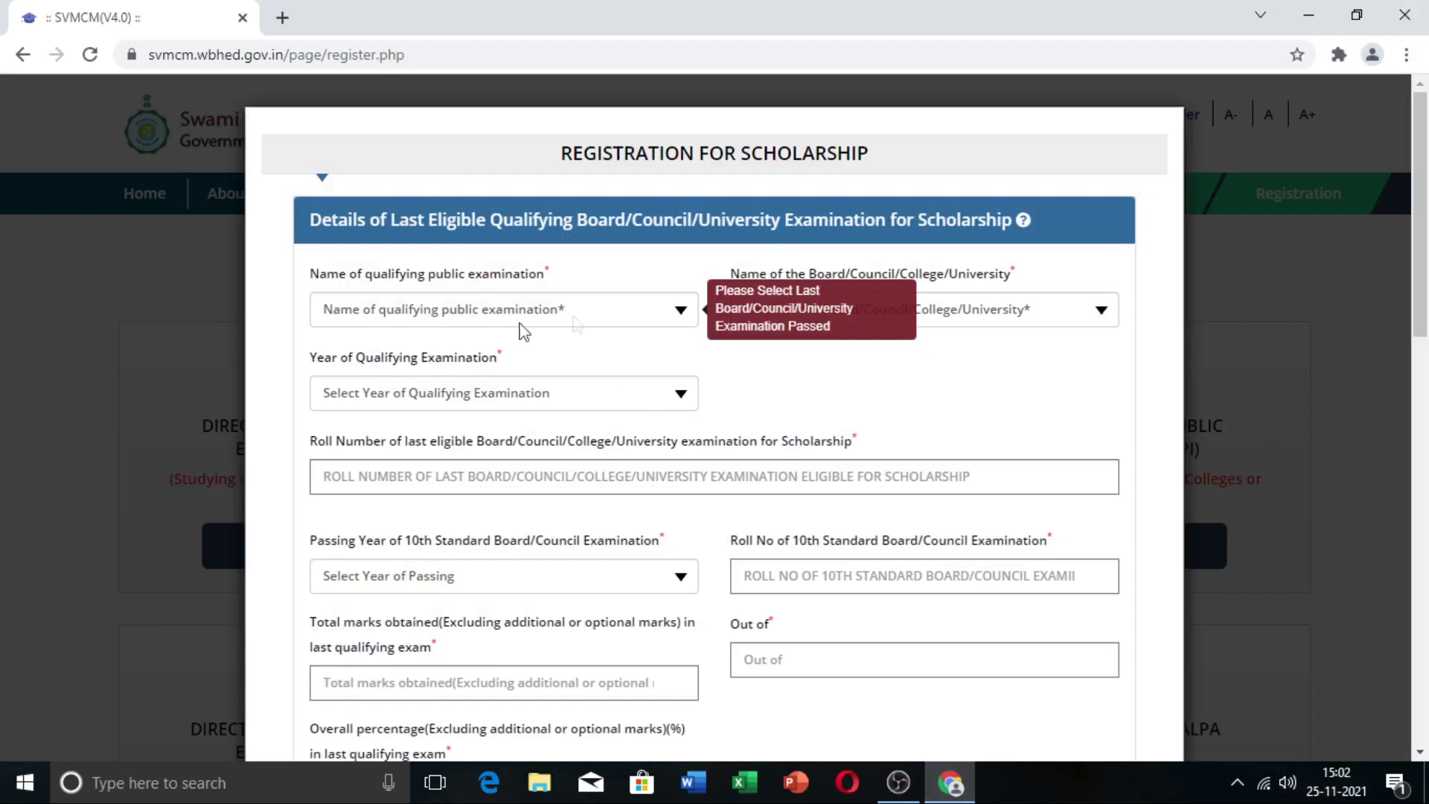
Step: Record the qualifying exam as HIGHER SECONDARY/EQUIVALENT, West Bengal Council of Higher Secondary Education, year 2021
left_click(686, 320)
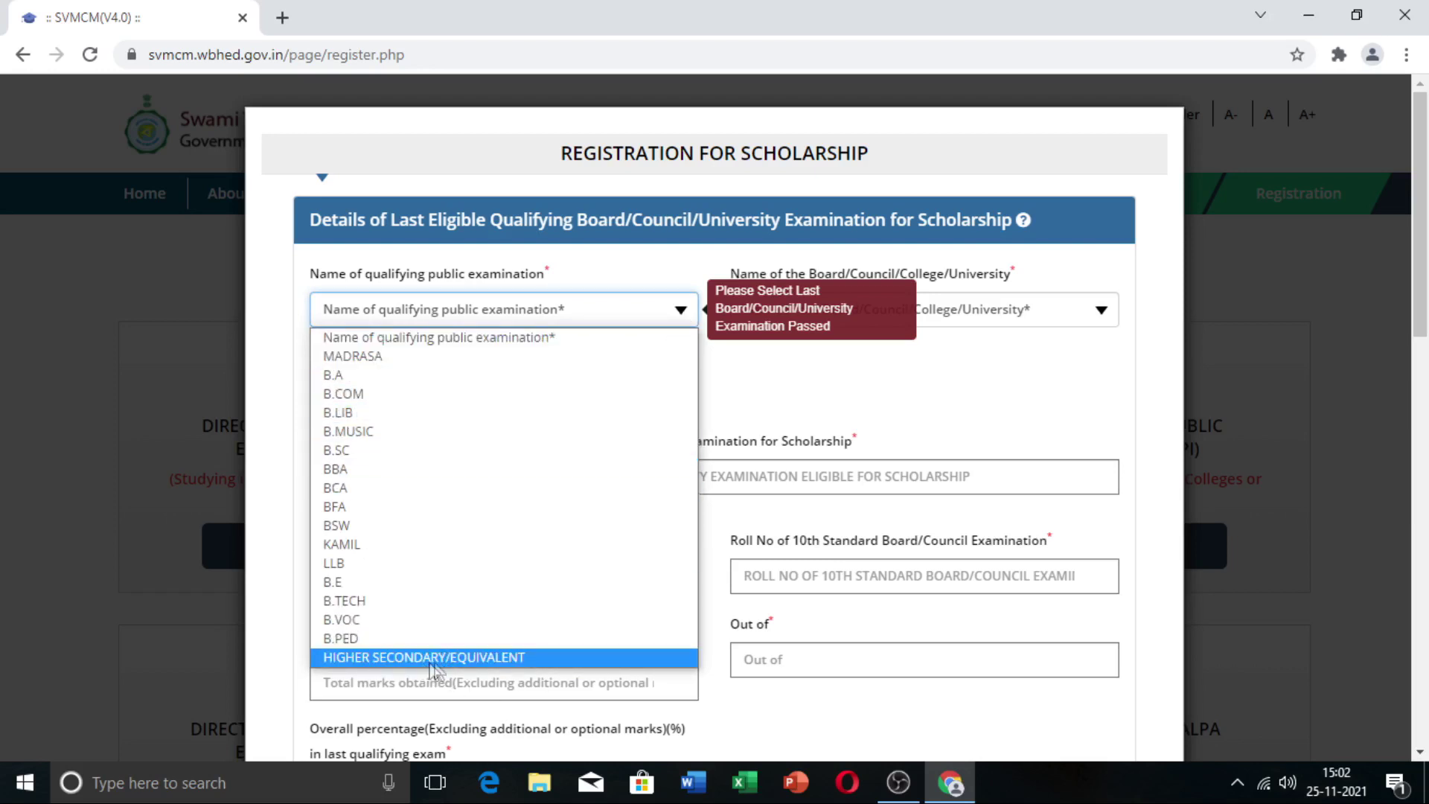
left_click(527, 659)
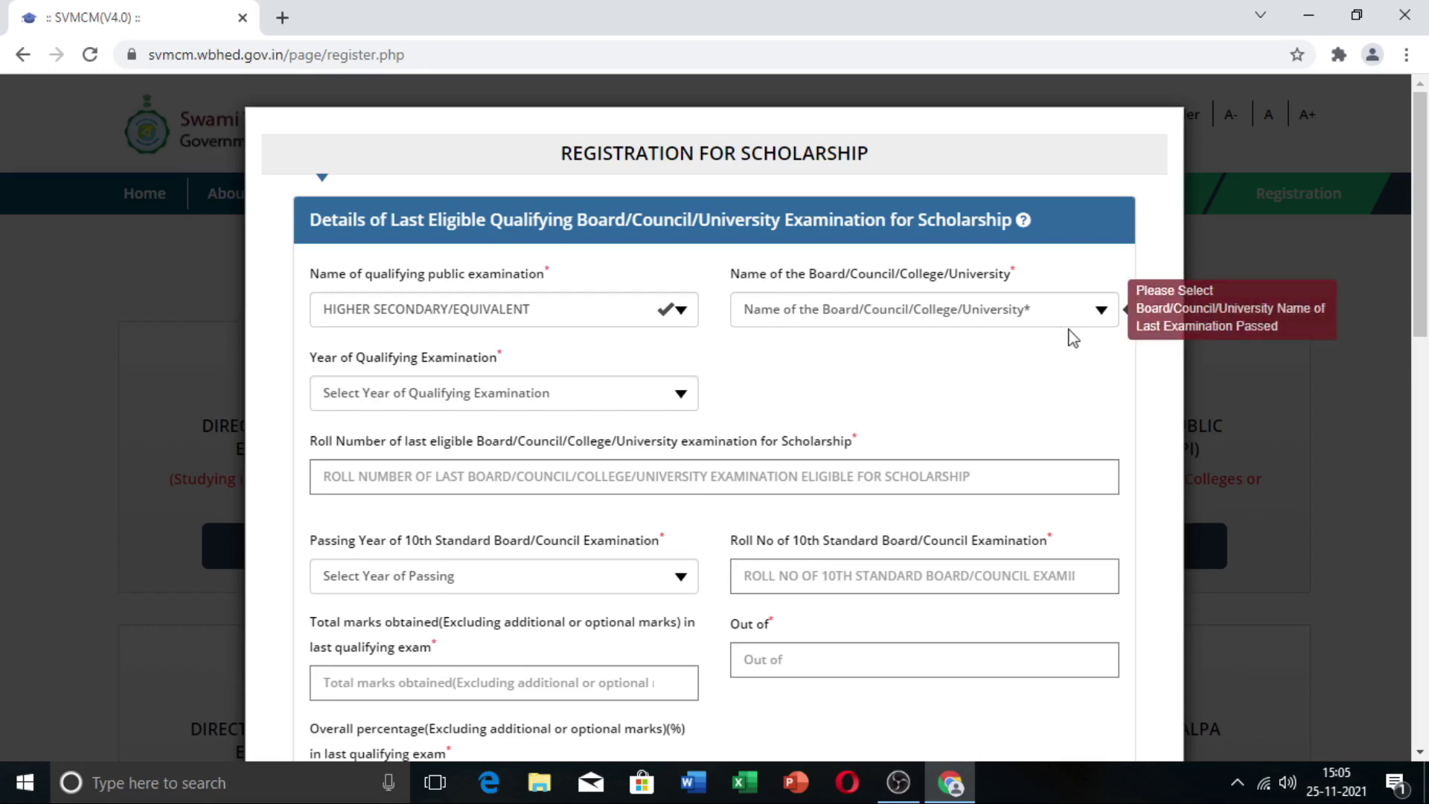
left_click(1102, 310)
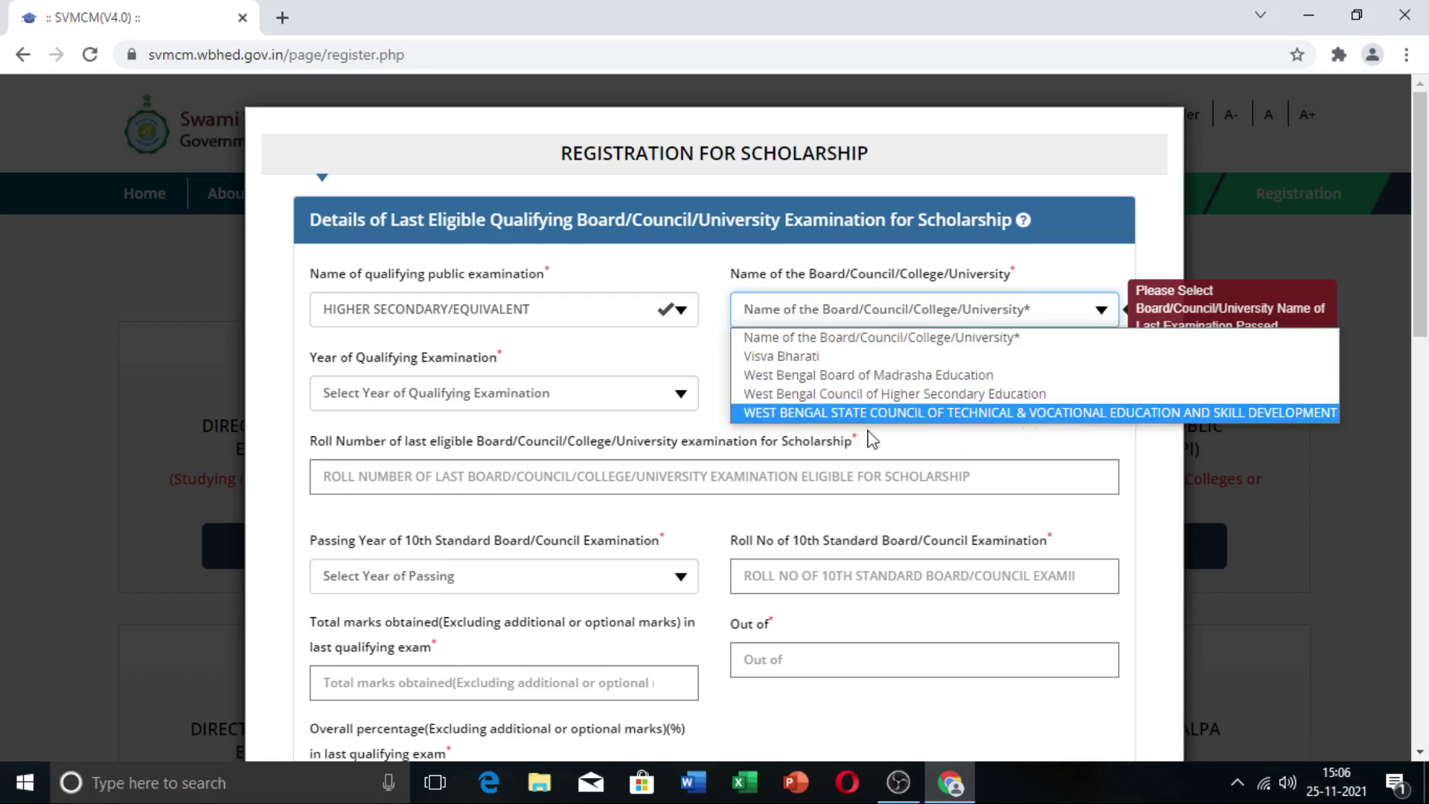
left_click(921, 394)
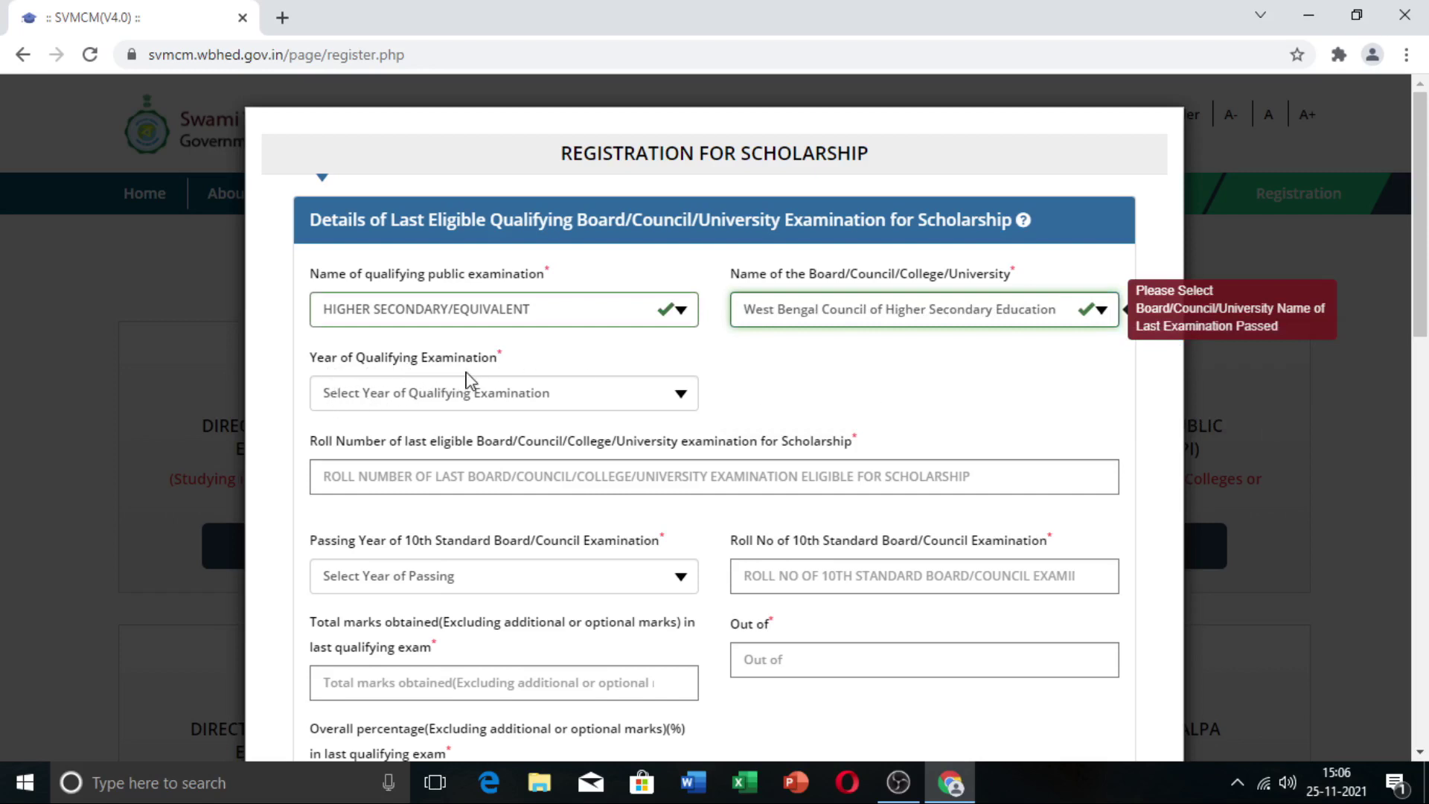
left_click(679, 393)
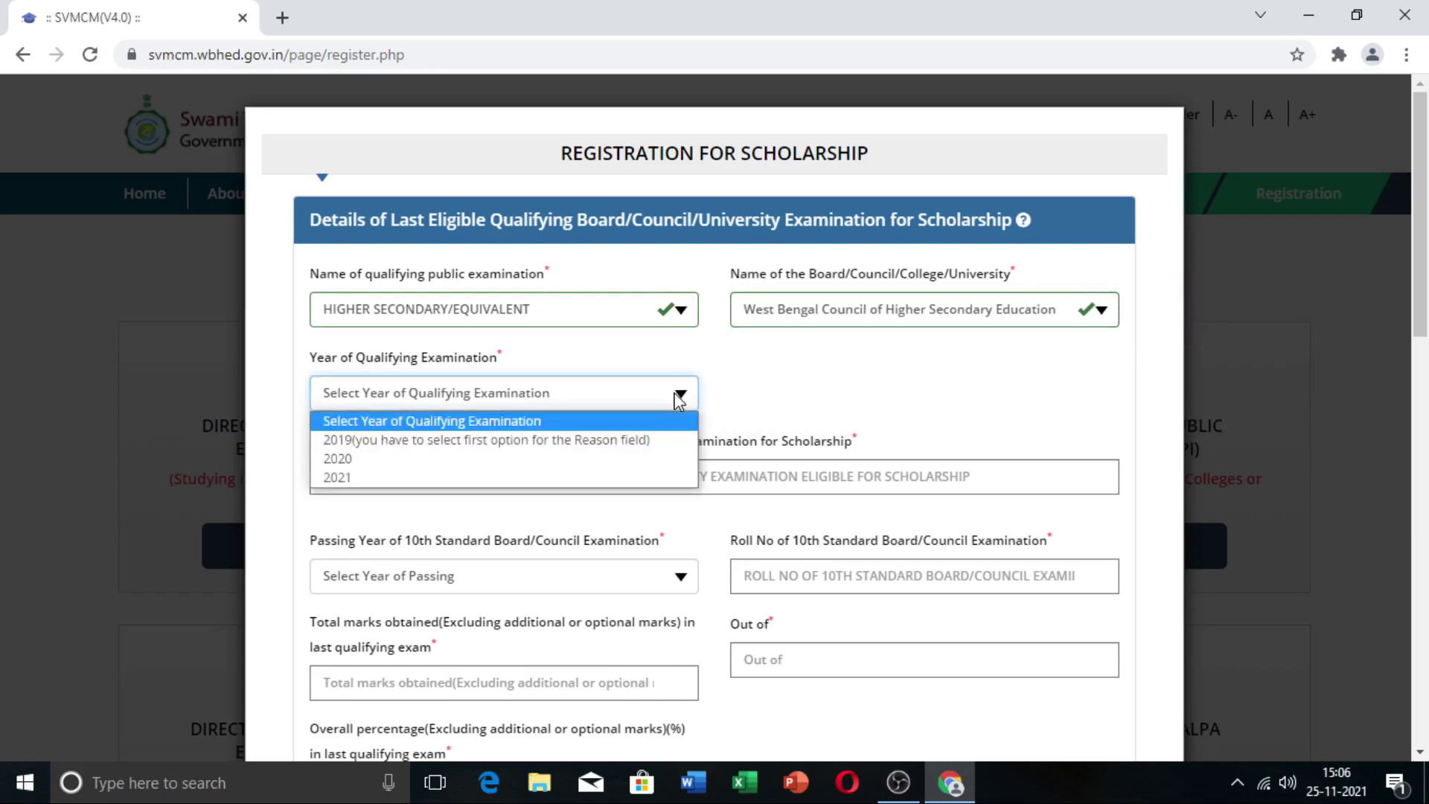
left_click(422, 478)
scroll(425, 472, "down", 1)
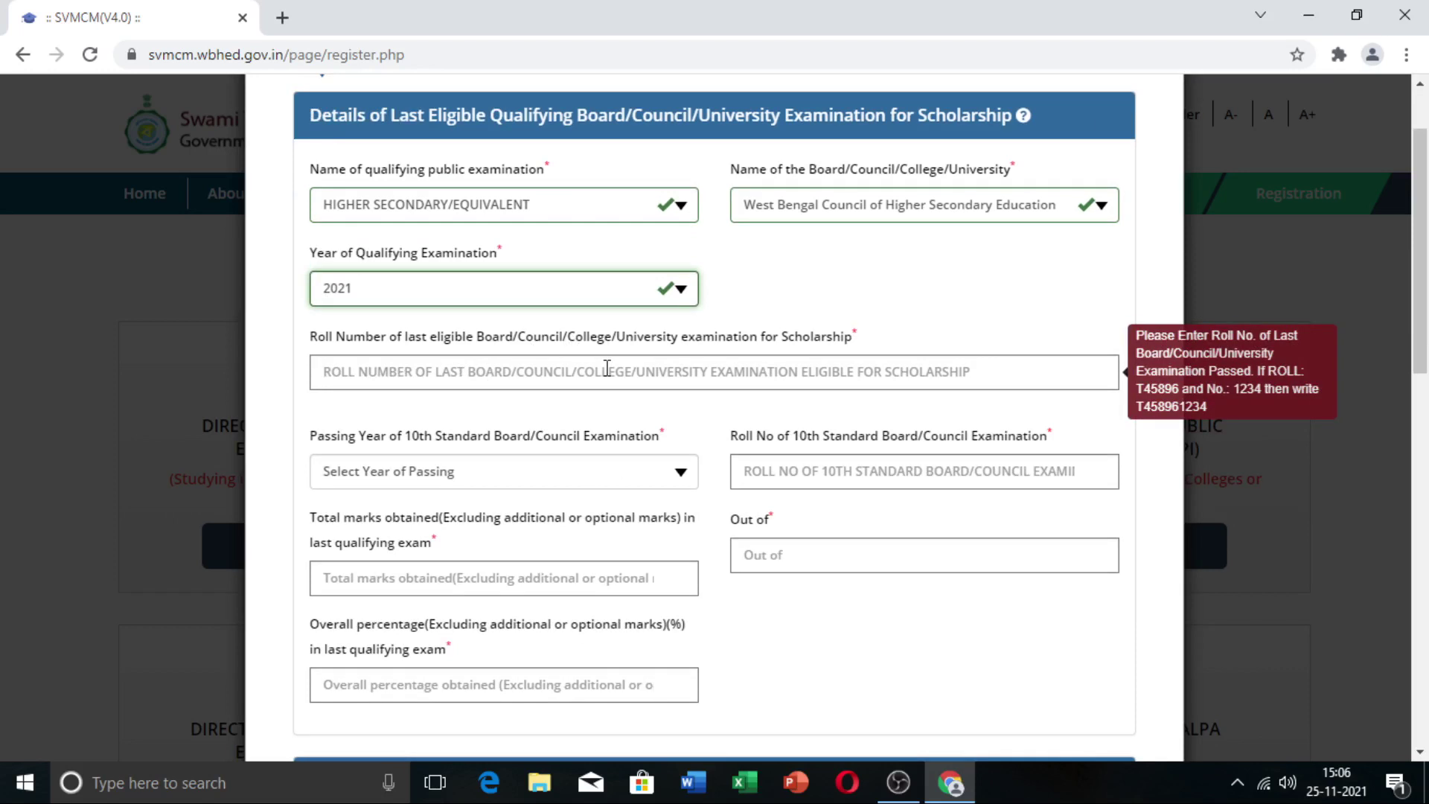
Step: Enter the HS roll number, set 10th passing year to 2019, and fill in the 10th roll number
left_click(608, 368)
key("ctrl+v")
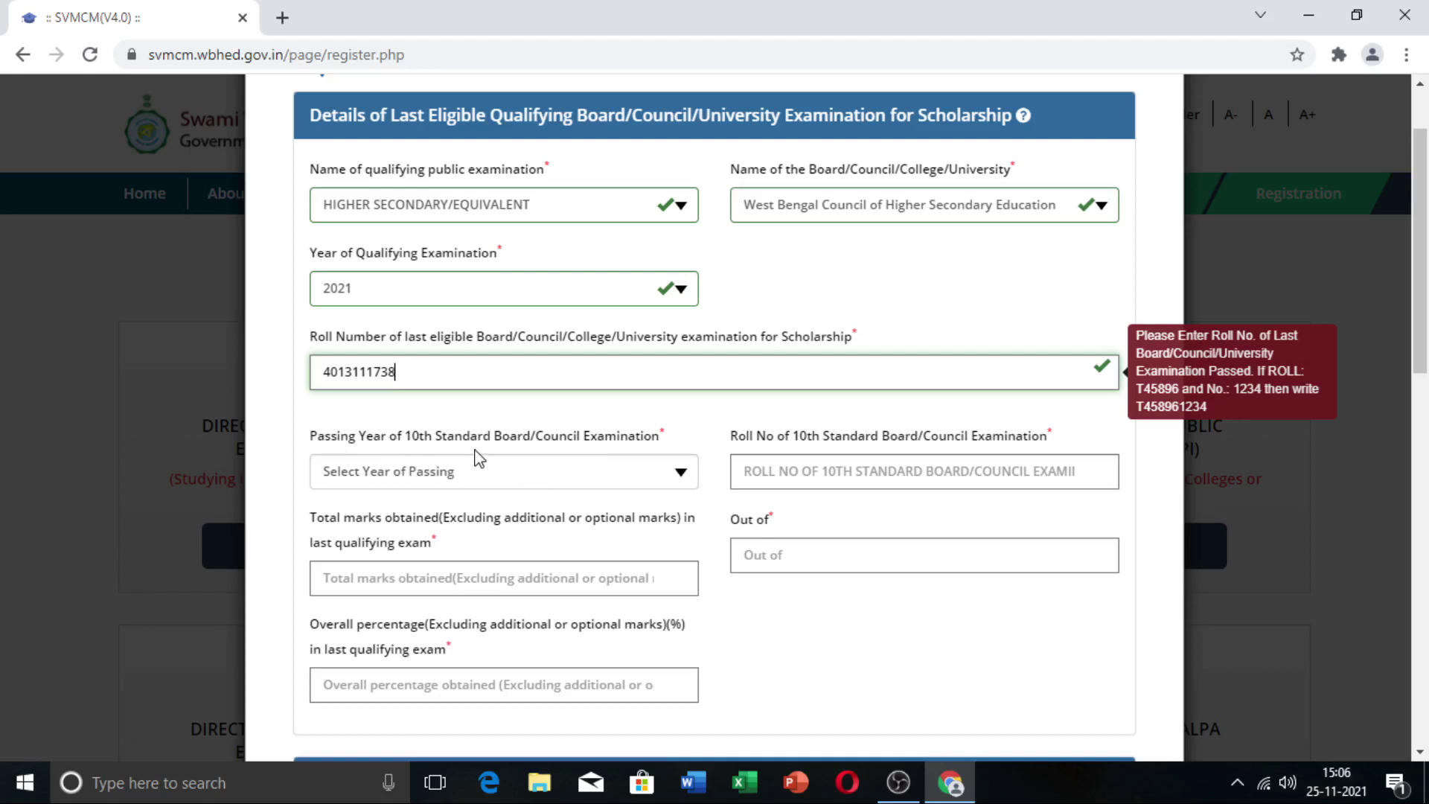
left_click(681, 472)
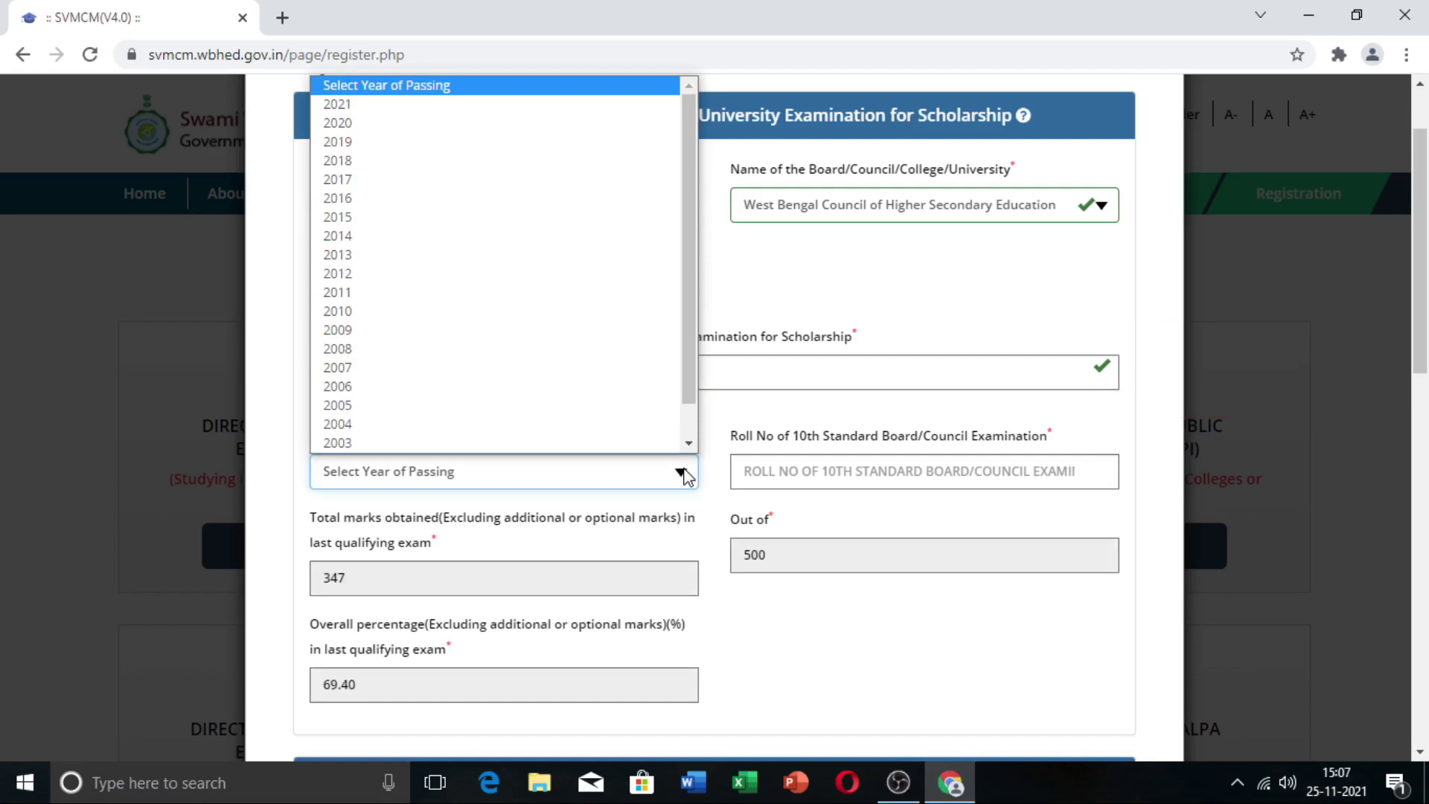
left_click(393, 150)
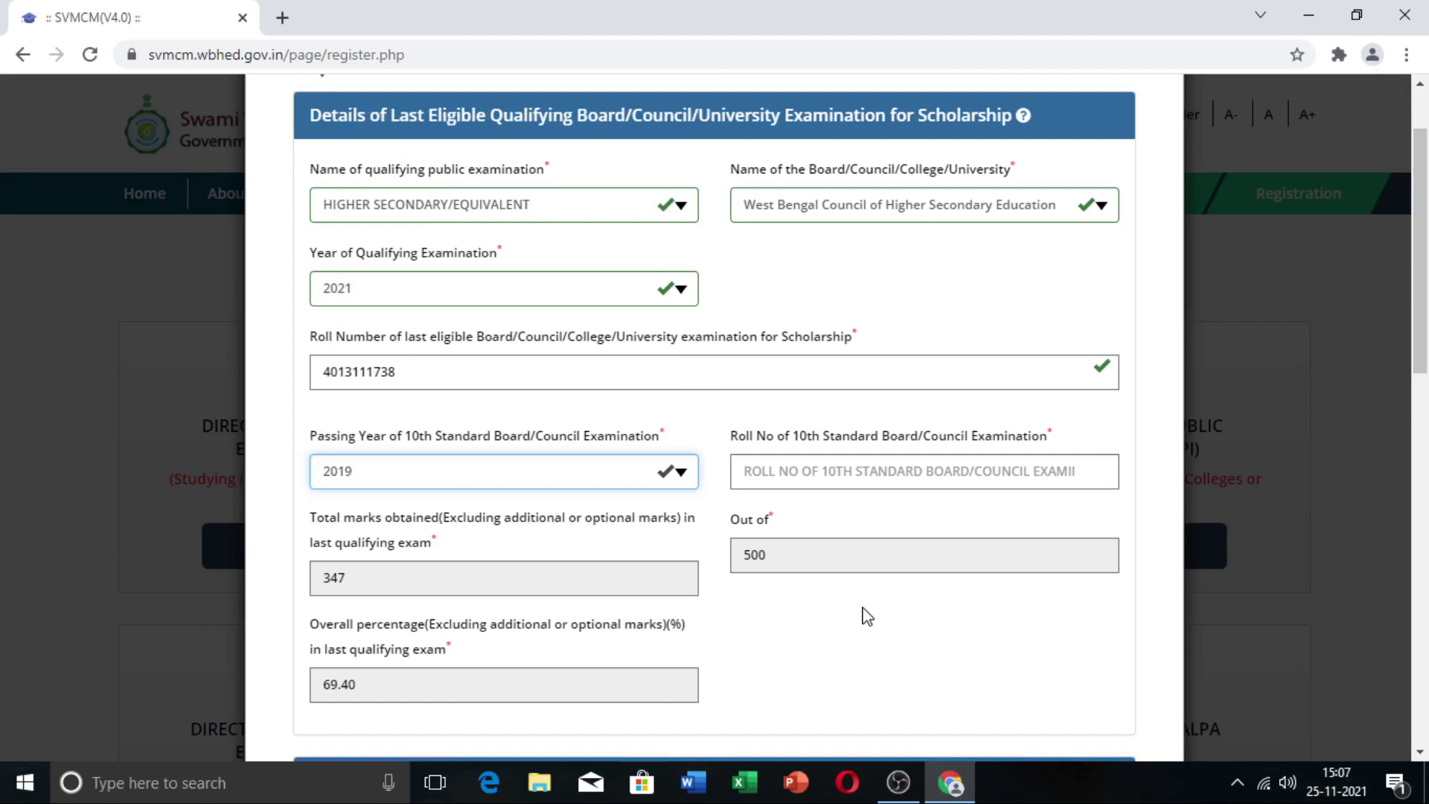
left_click(828, 480)
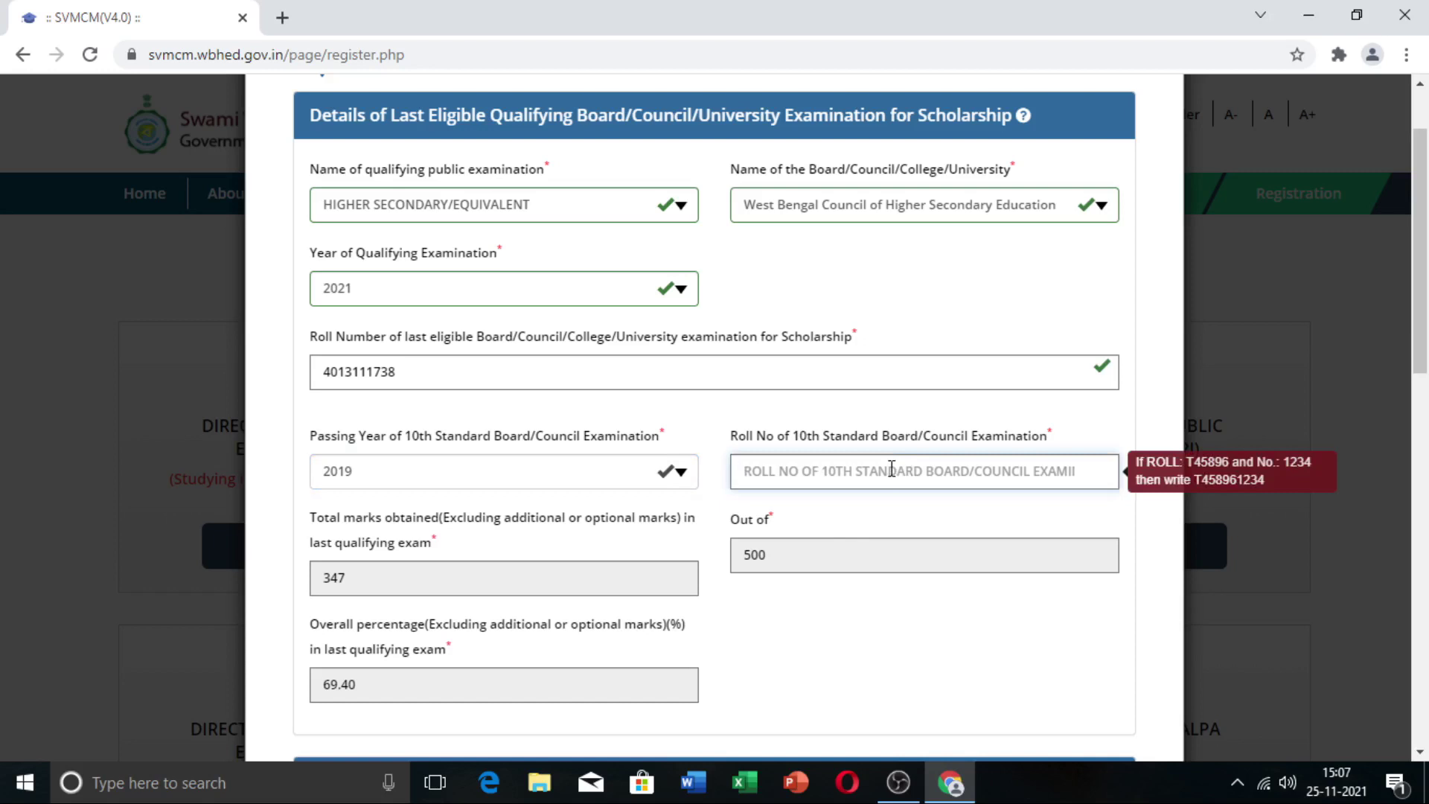
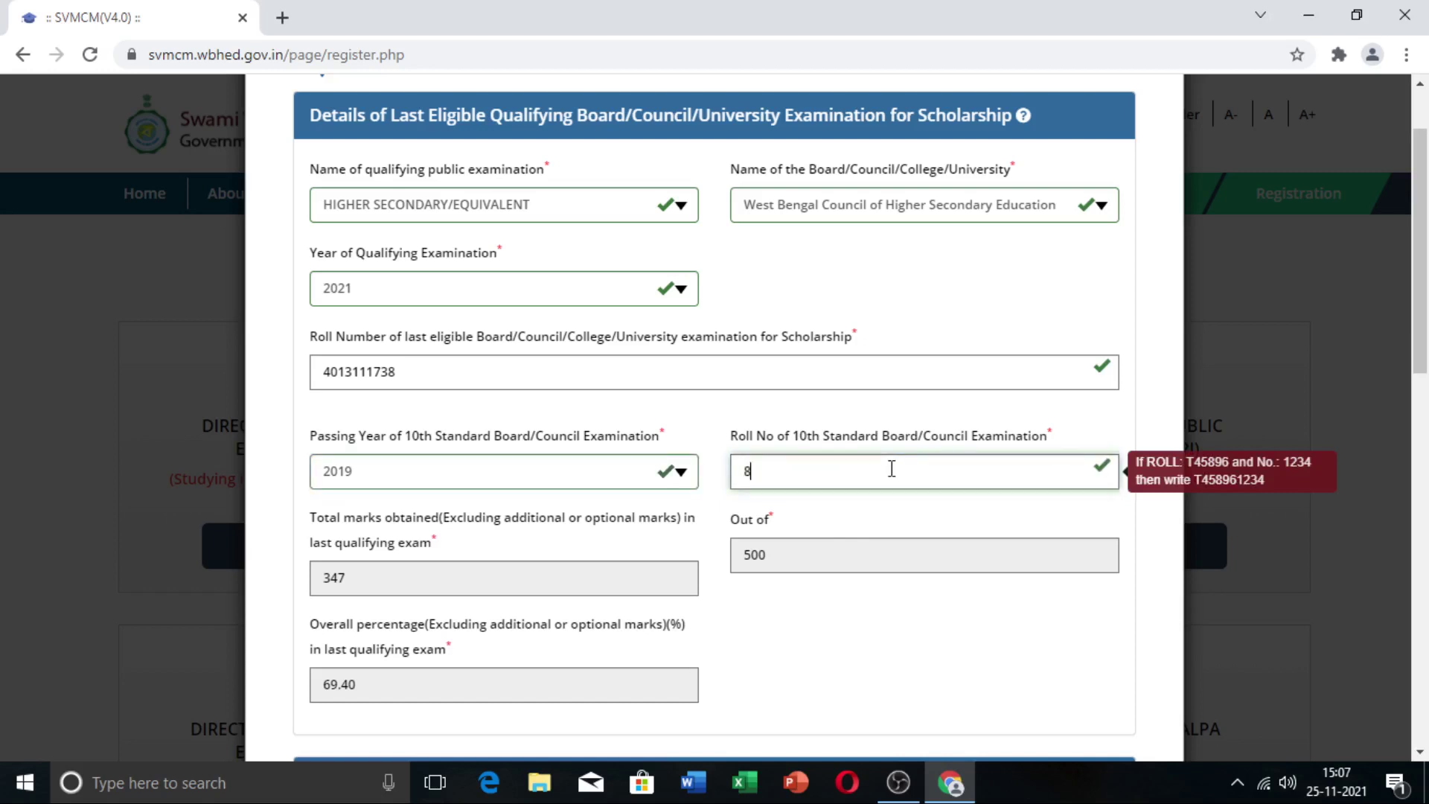
scroll(530, 395, "down", 3)
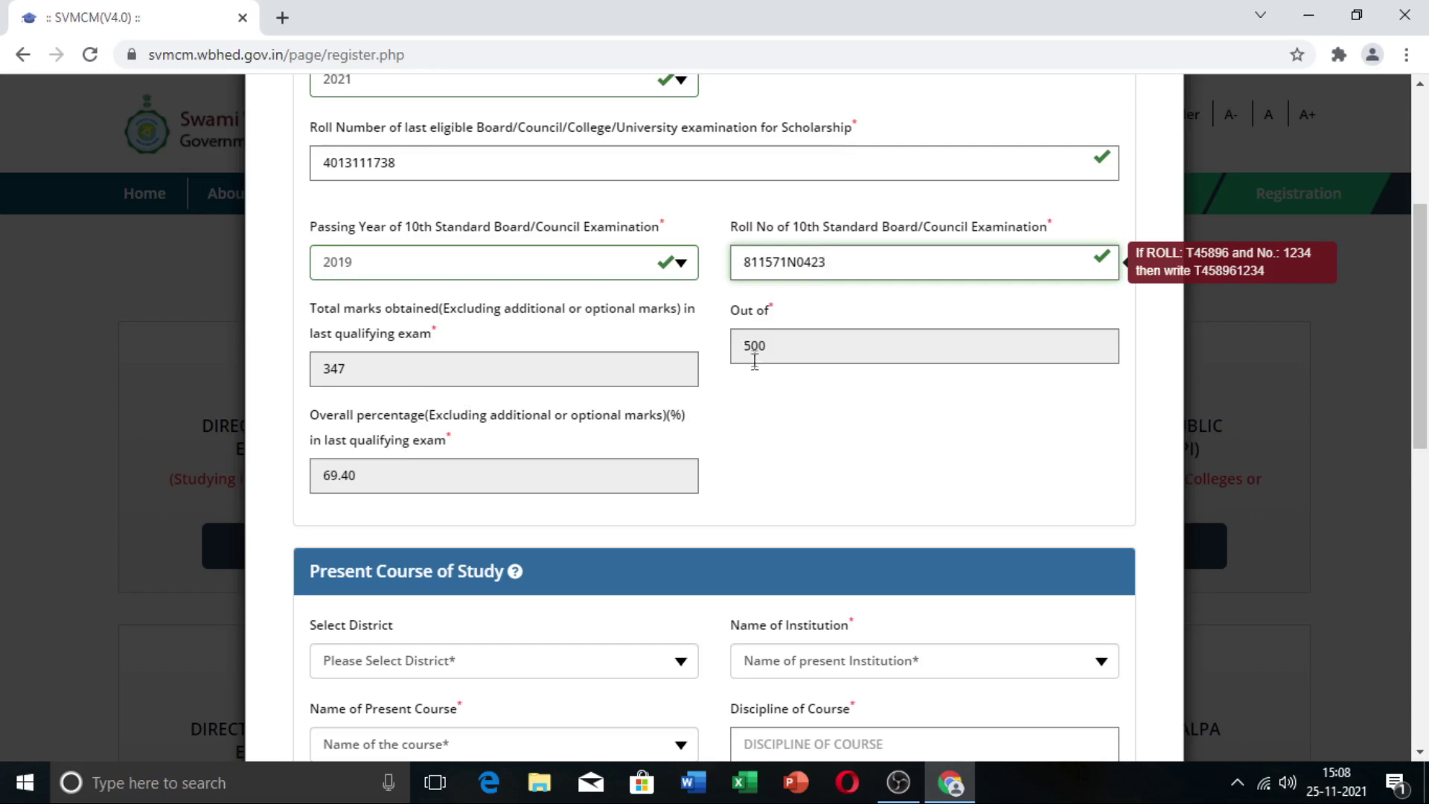
Step: Select KOLKATA as the district and Sarsuna College as the institution
scroll(558, 421, "down", 1)
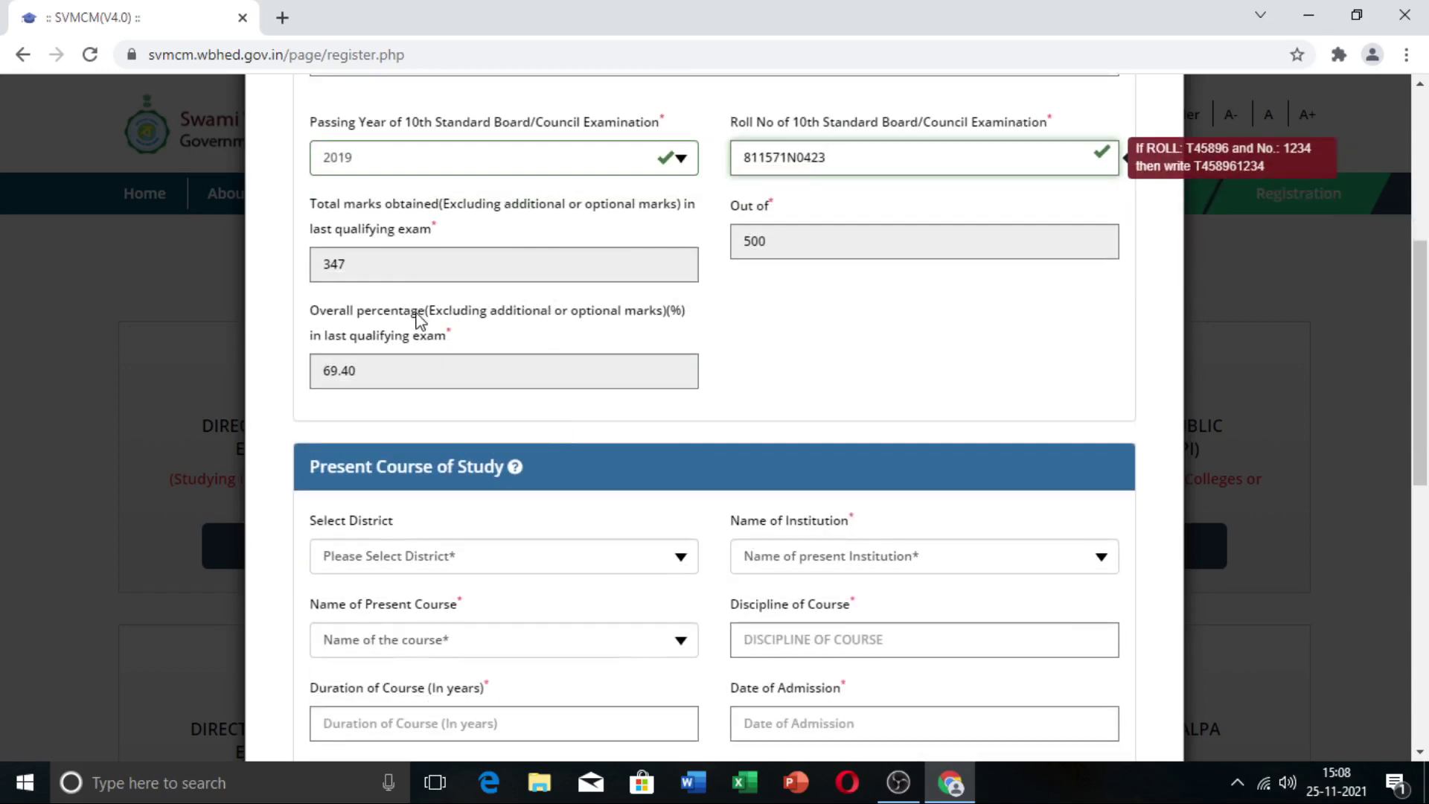
scroll(431, 379, "down", 2)
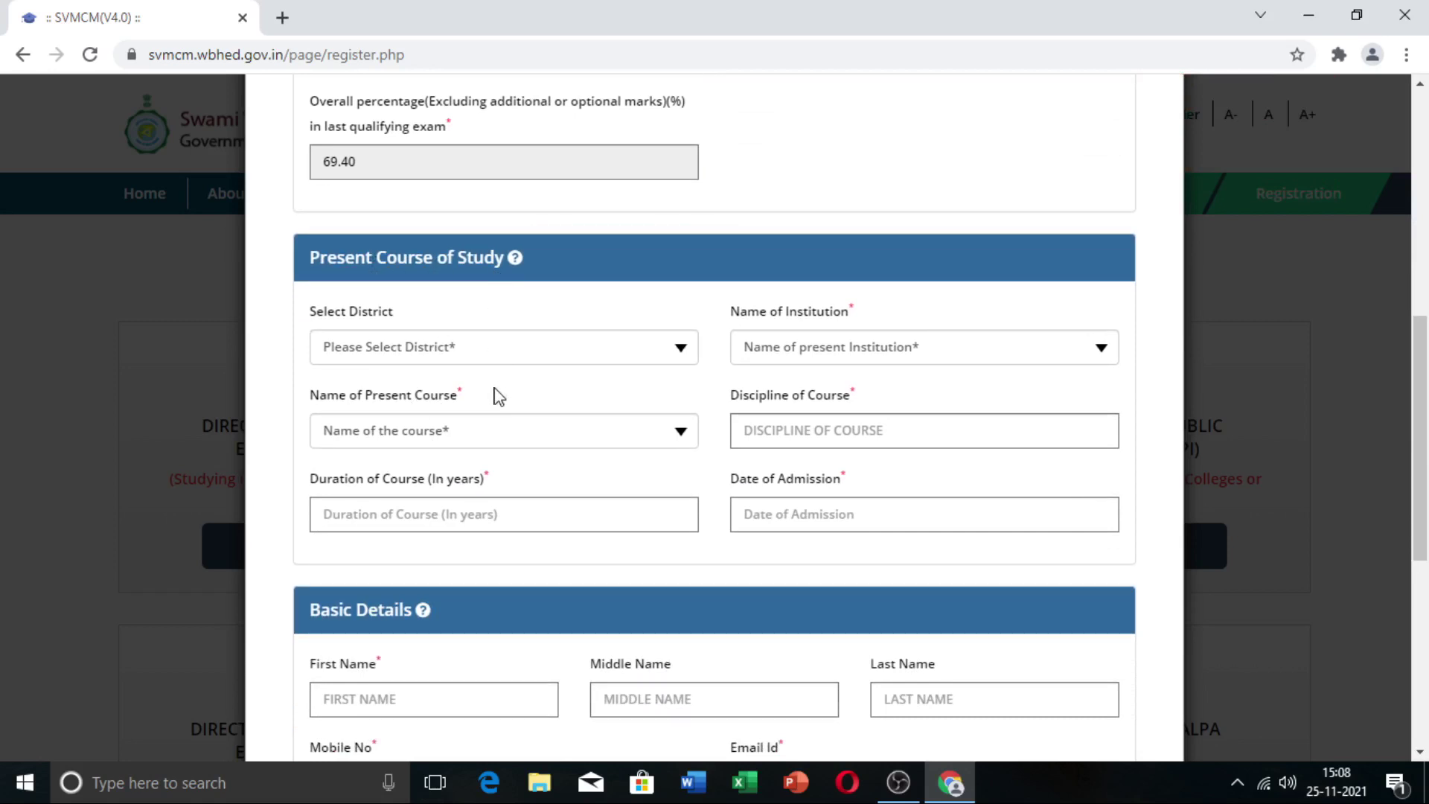
scroll(479, 395, "down", 1)
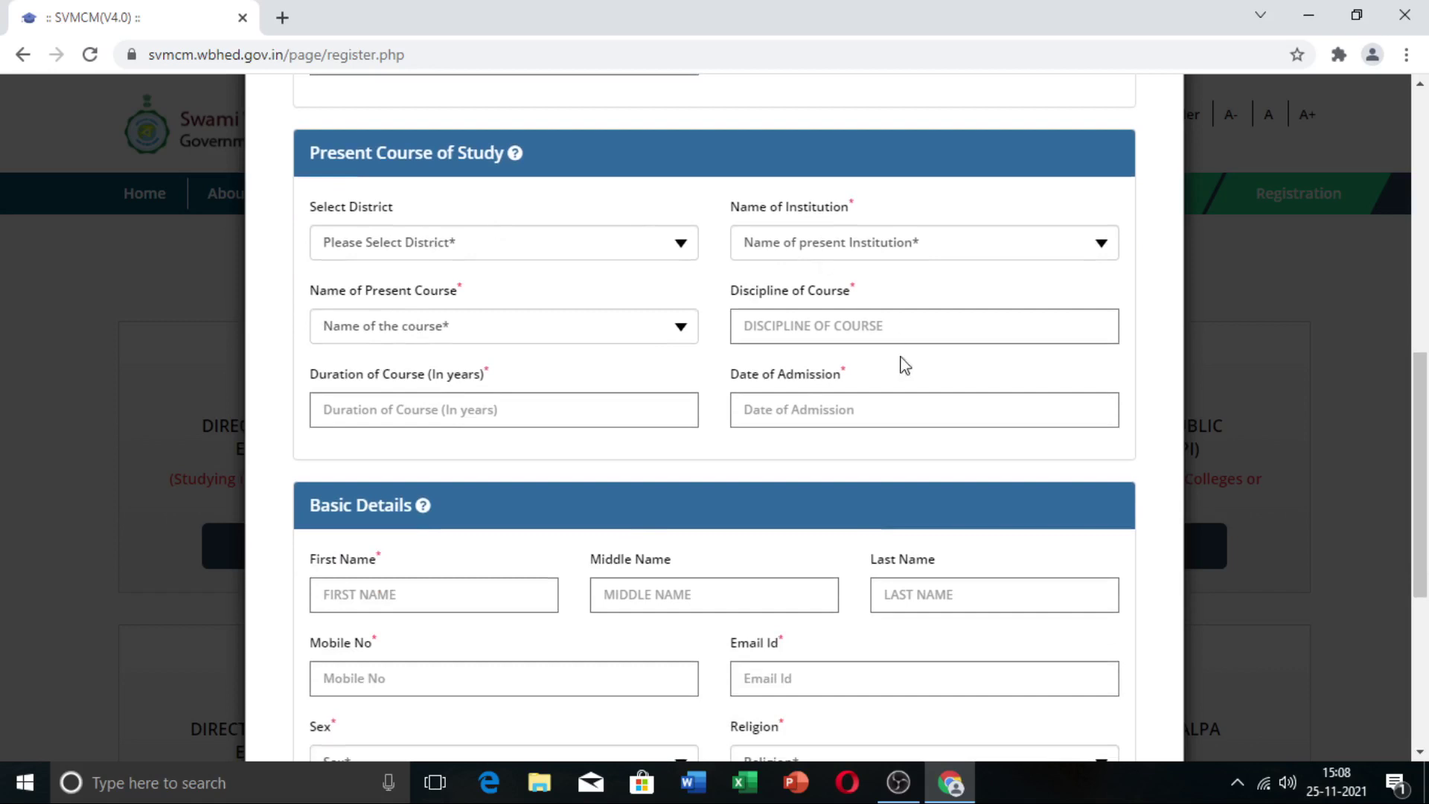
left_click(680, 249)
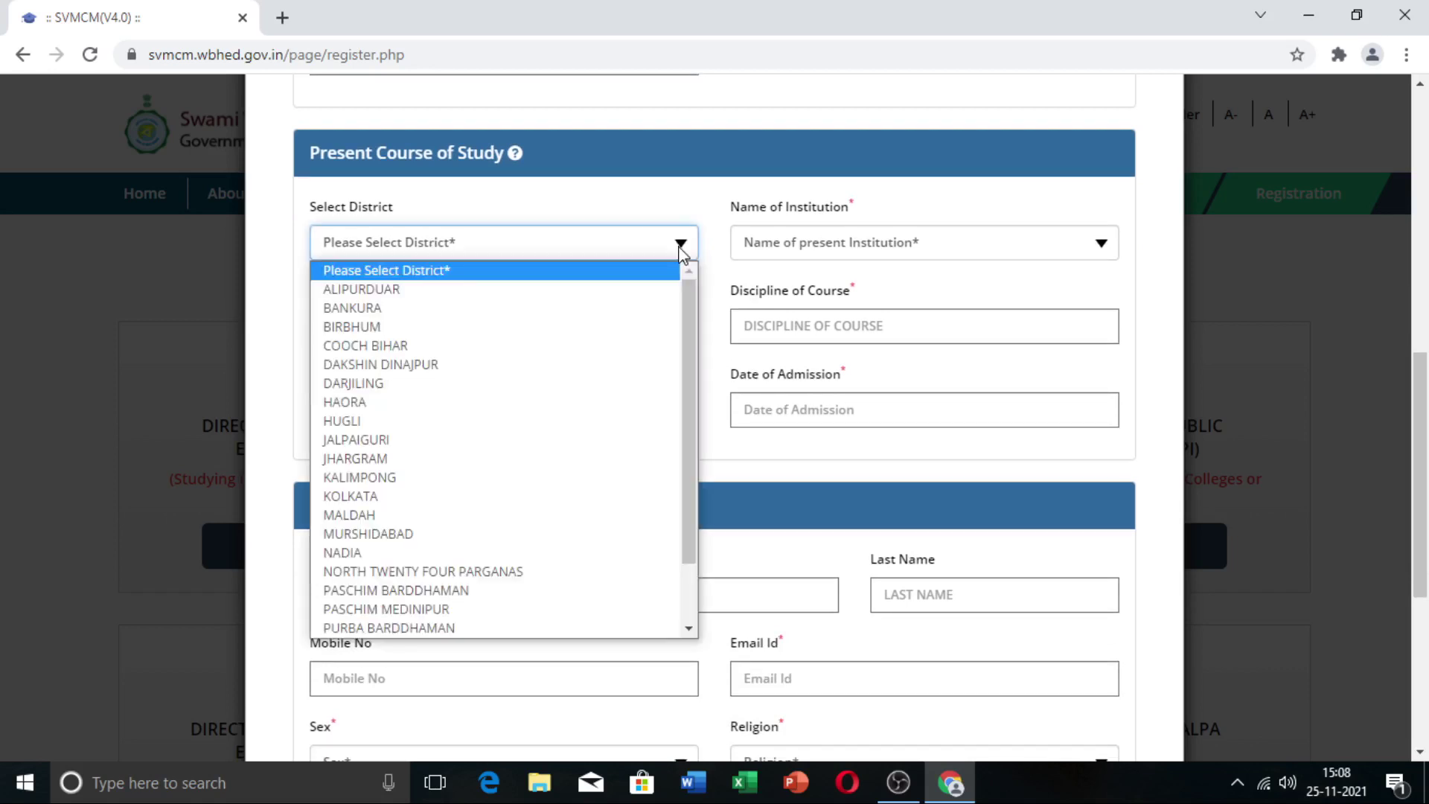
left_click(535, 497)
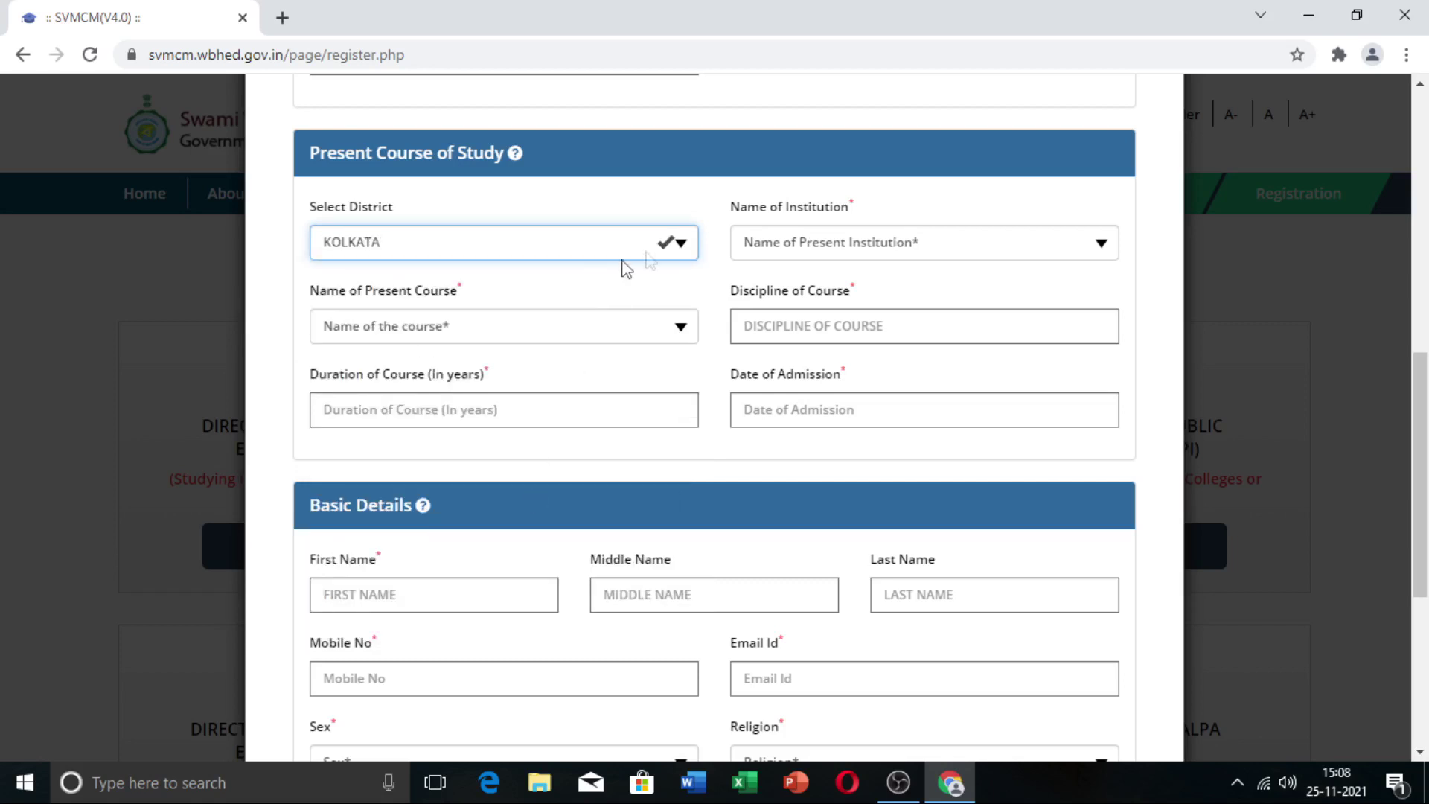
left_click(1111, 248)
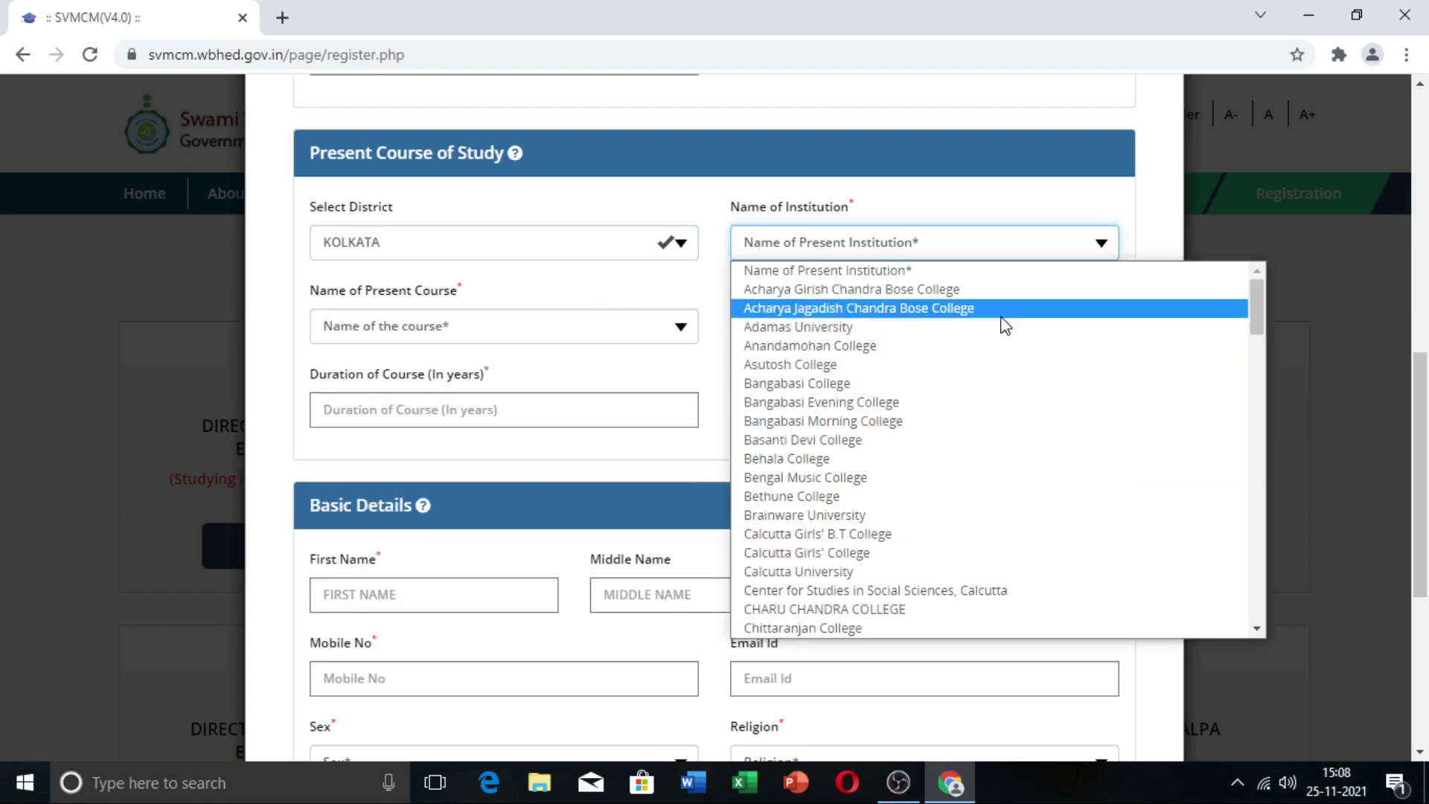
scroll(990, 546, "down", 15)
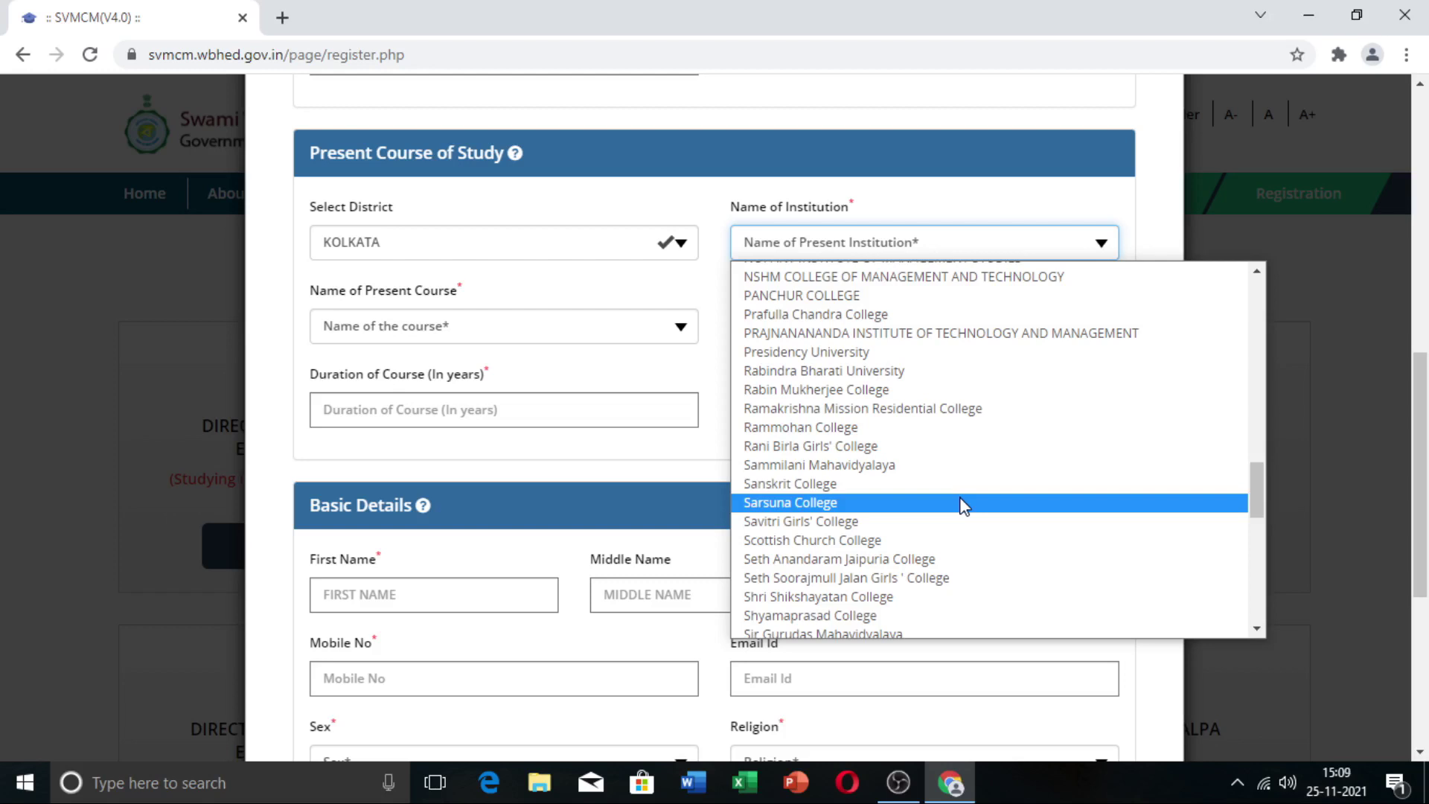
left_click(963, 507)
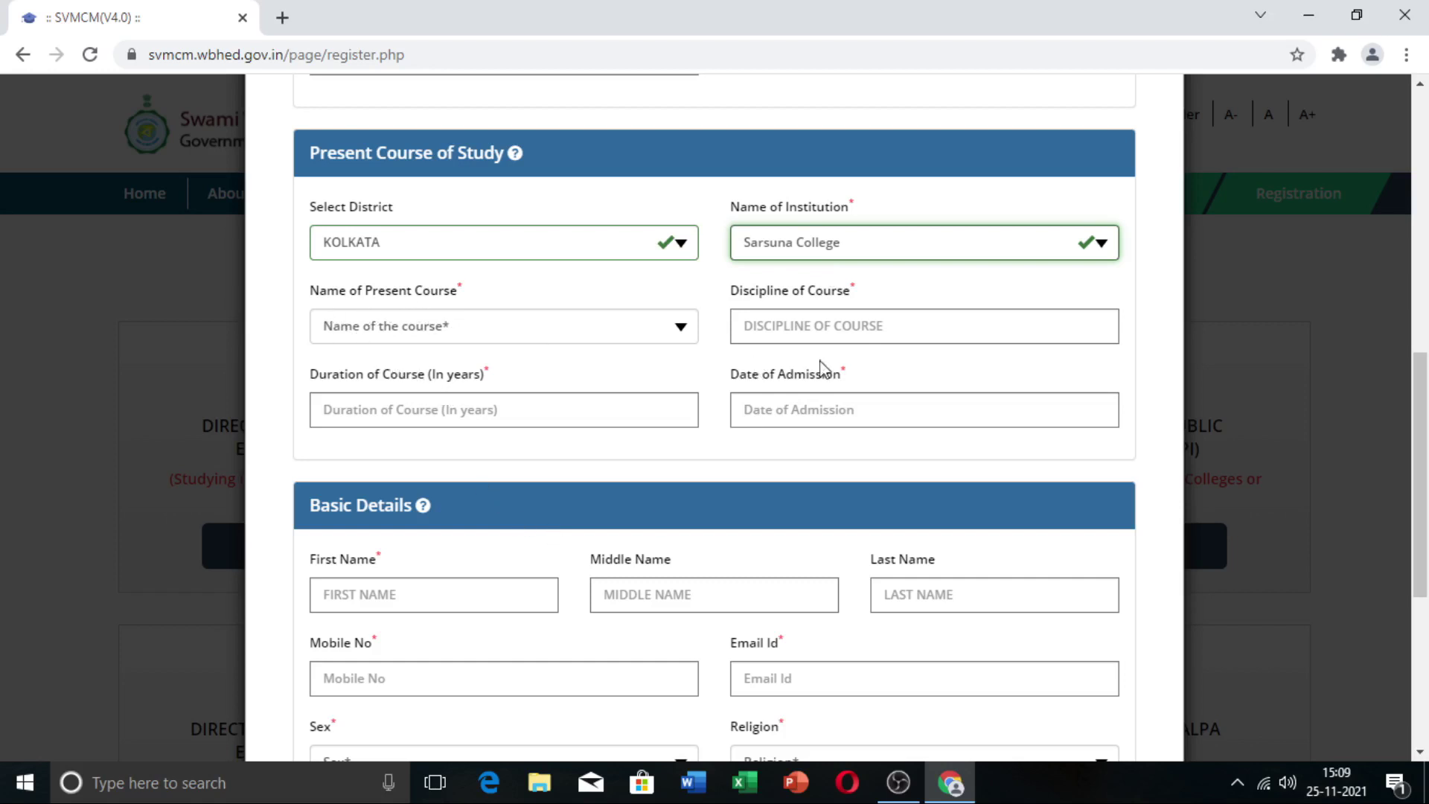
Step: Choose course B.SC, enter a 3-year duration, and set admission date 04-09-2021
left_click(681, 328)
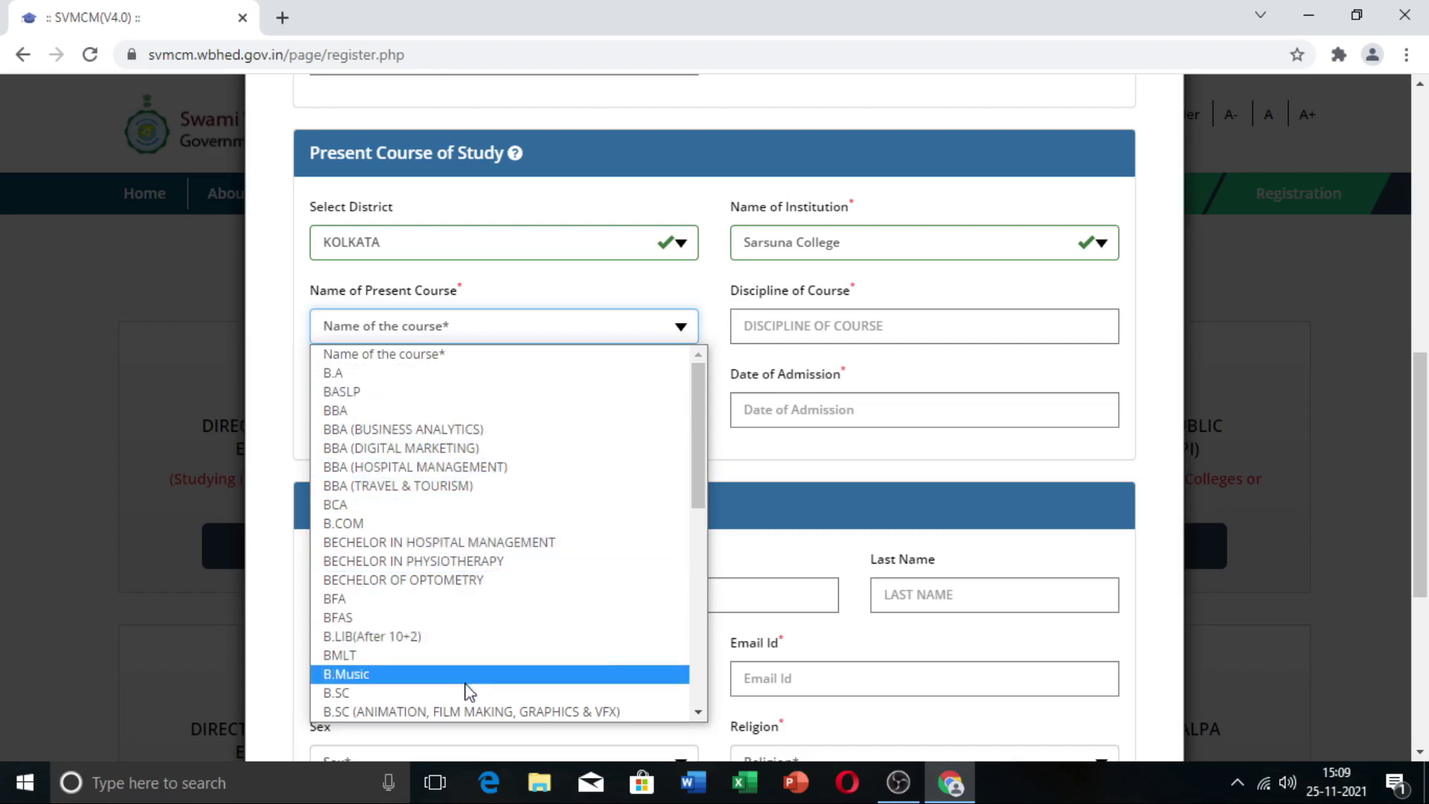
left_click(379, 693)
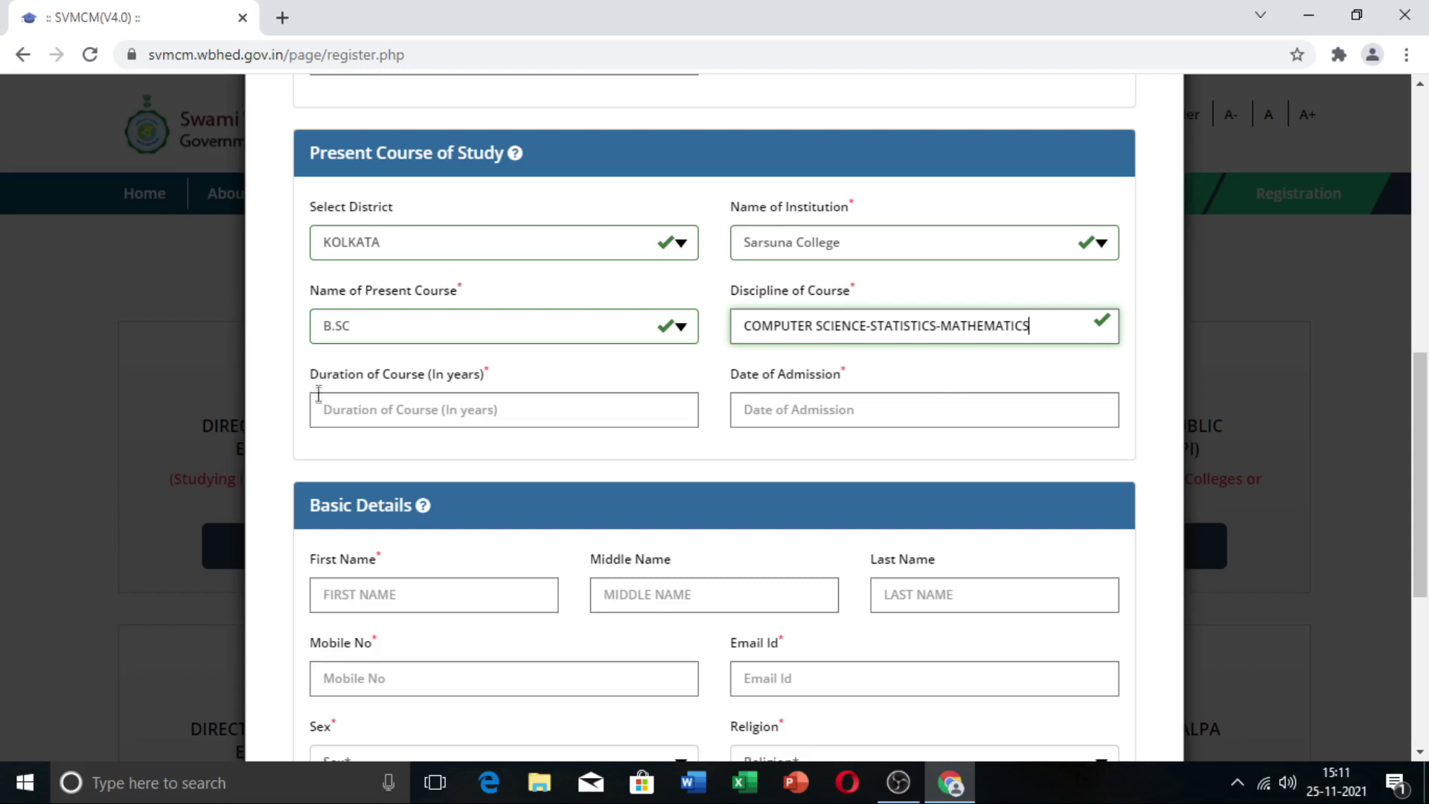
left_click(362, 414)
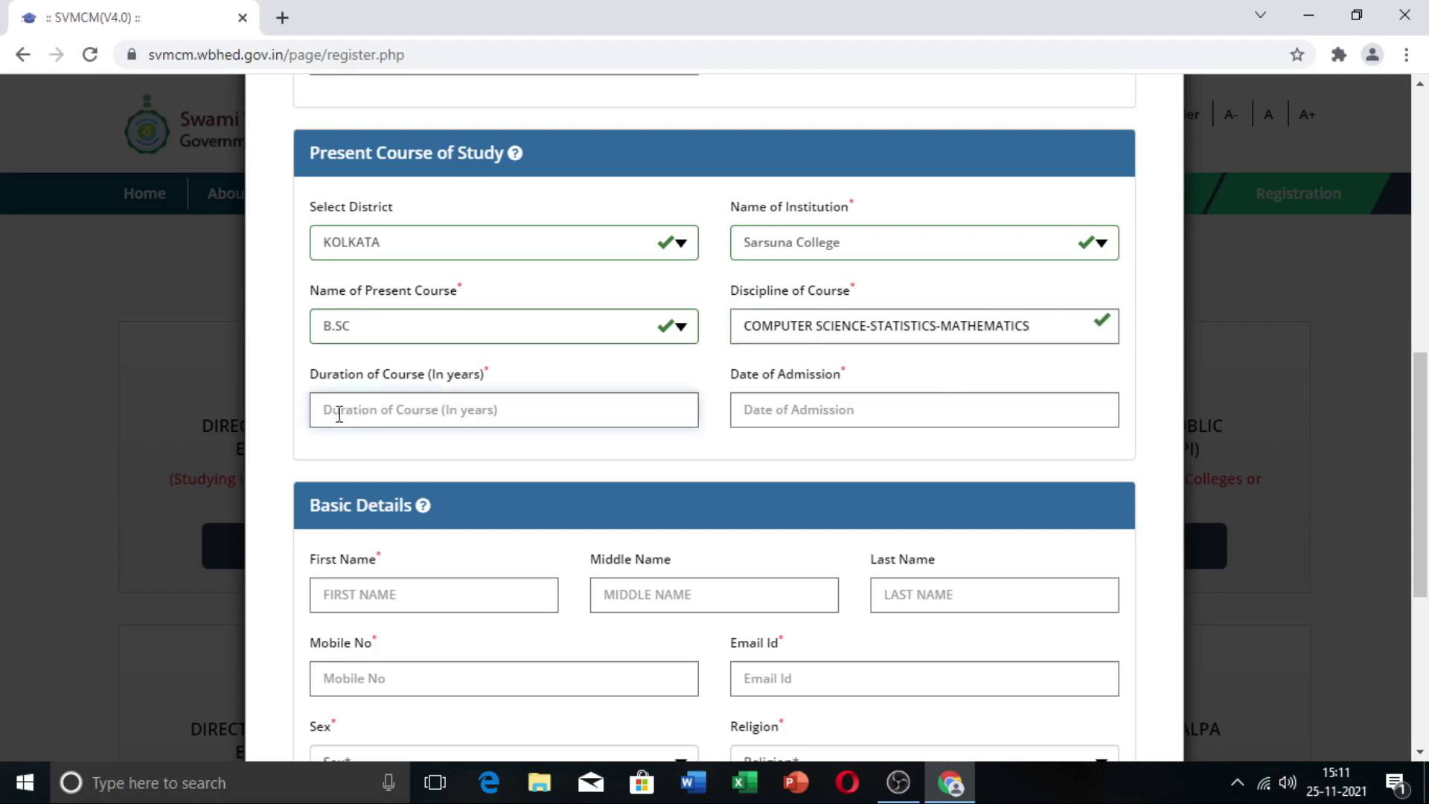
type("3")
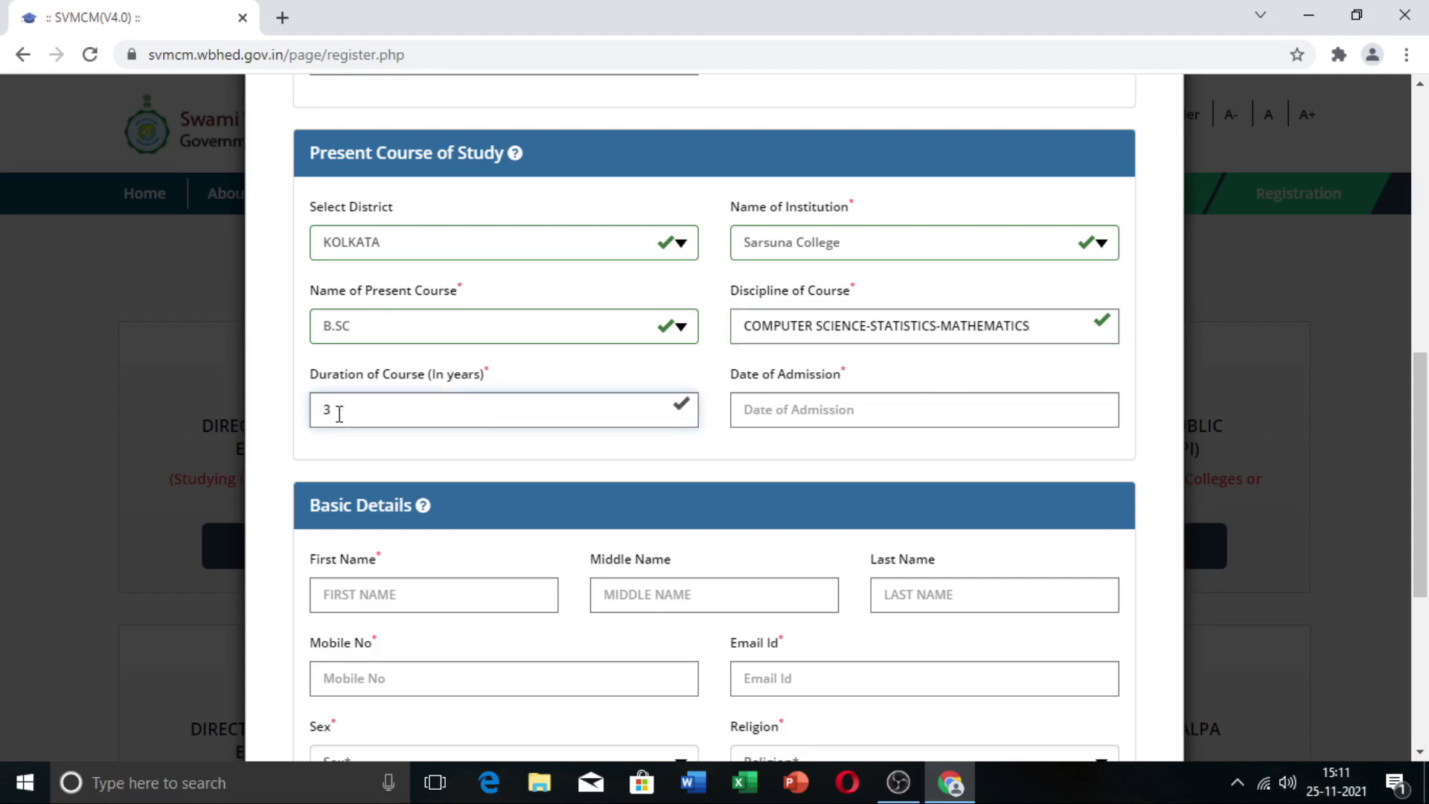
left_click(822, 412)
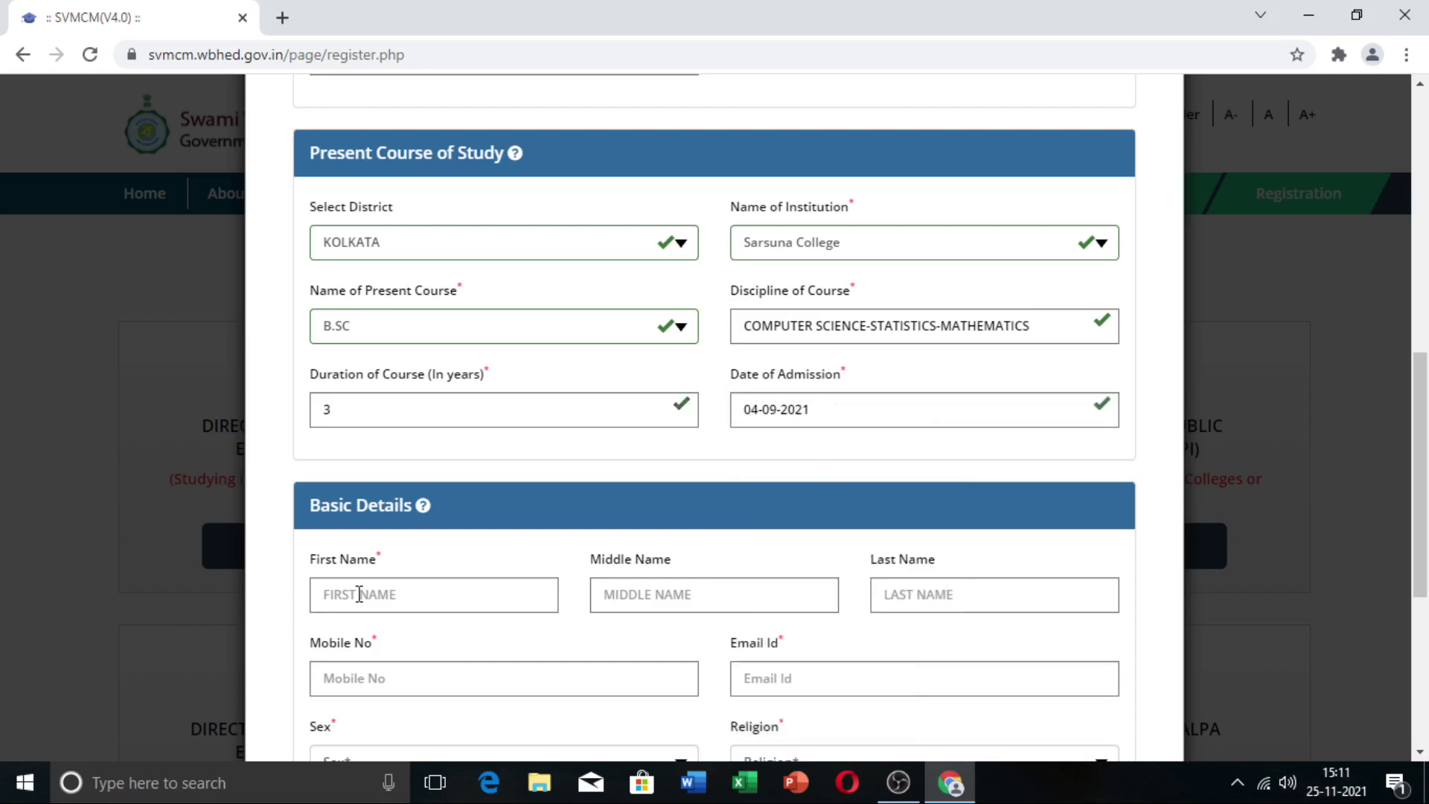
scroll(382, 506, "down", 1)
Step: Fill in the applicant's full name, mobile number and e-mail, with sex MALE and religion HINDUISM
scroll(382, 506, "down", 3)
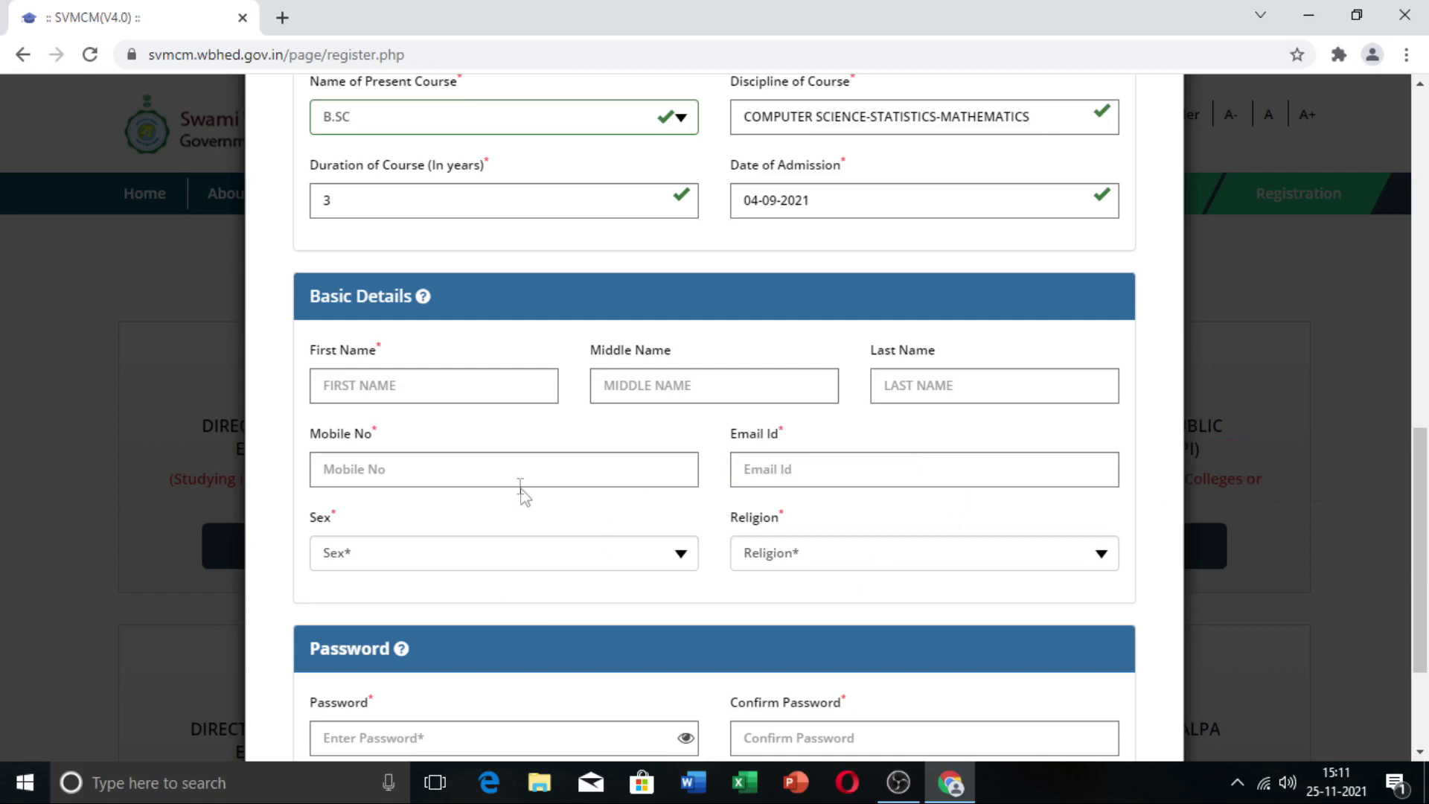
left_click(459, 393)
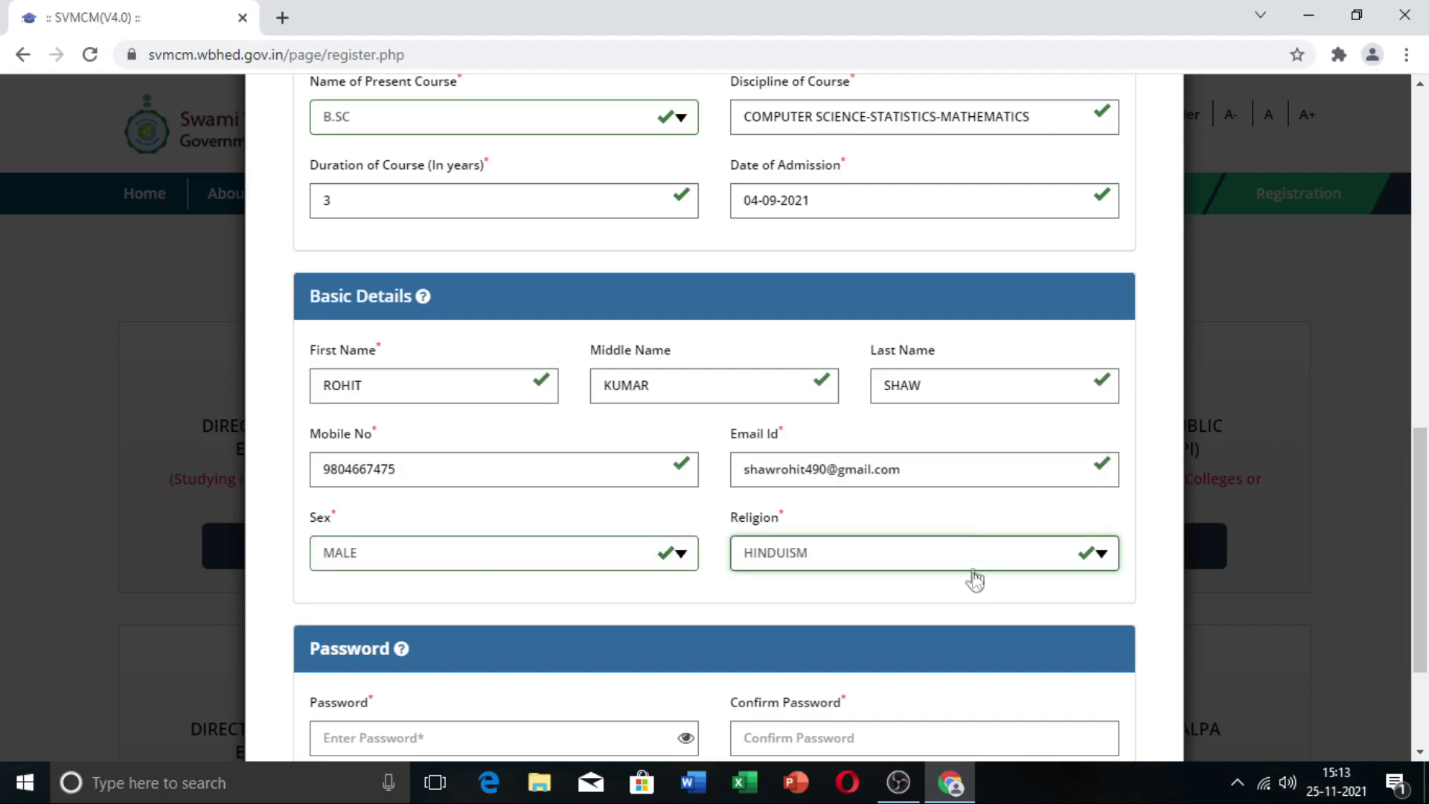
scroll(977, 581, "down", 3)
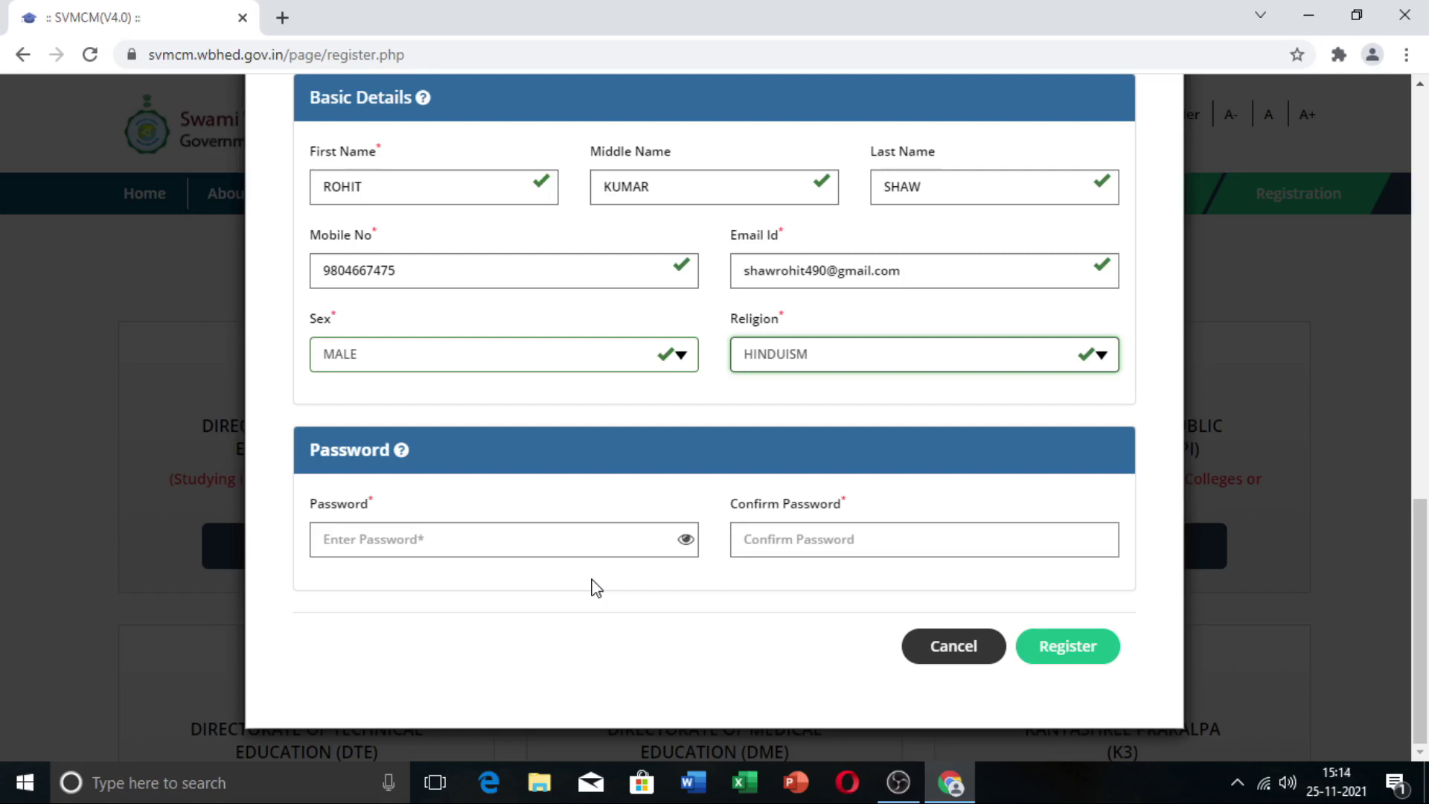
Step: Set the account password and matching confirmation, then submit the registration
left_click(542, 533)
key("ctrl+v")
key("Tab")
key("ctrl+v")
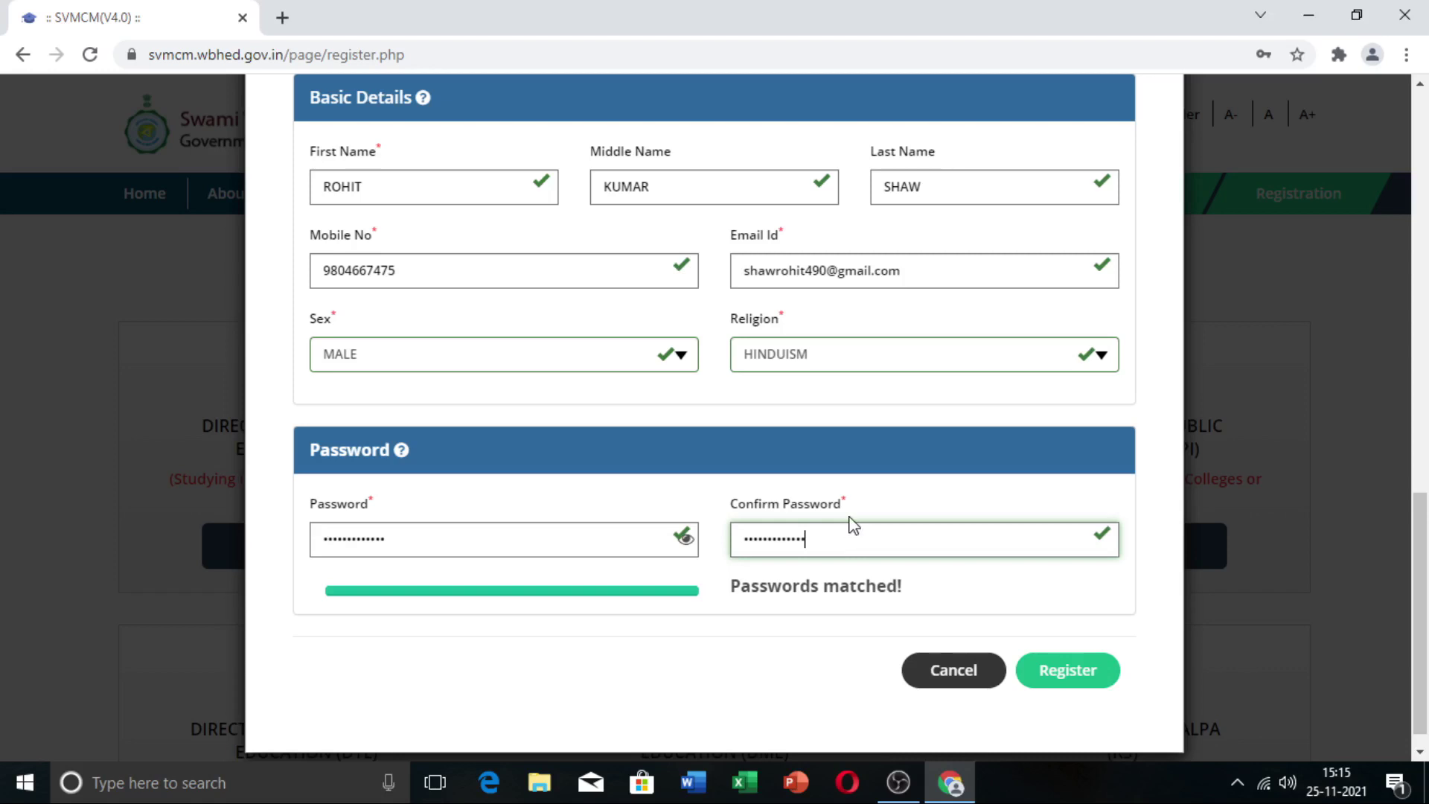
left_click(1058, 676)
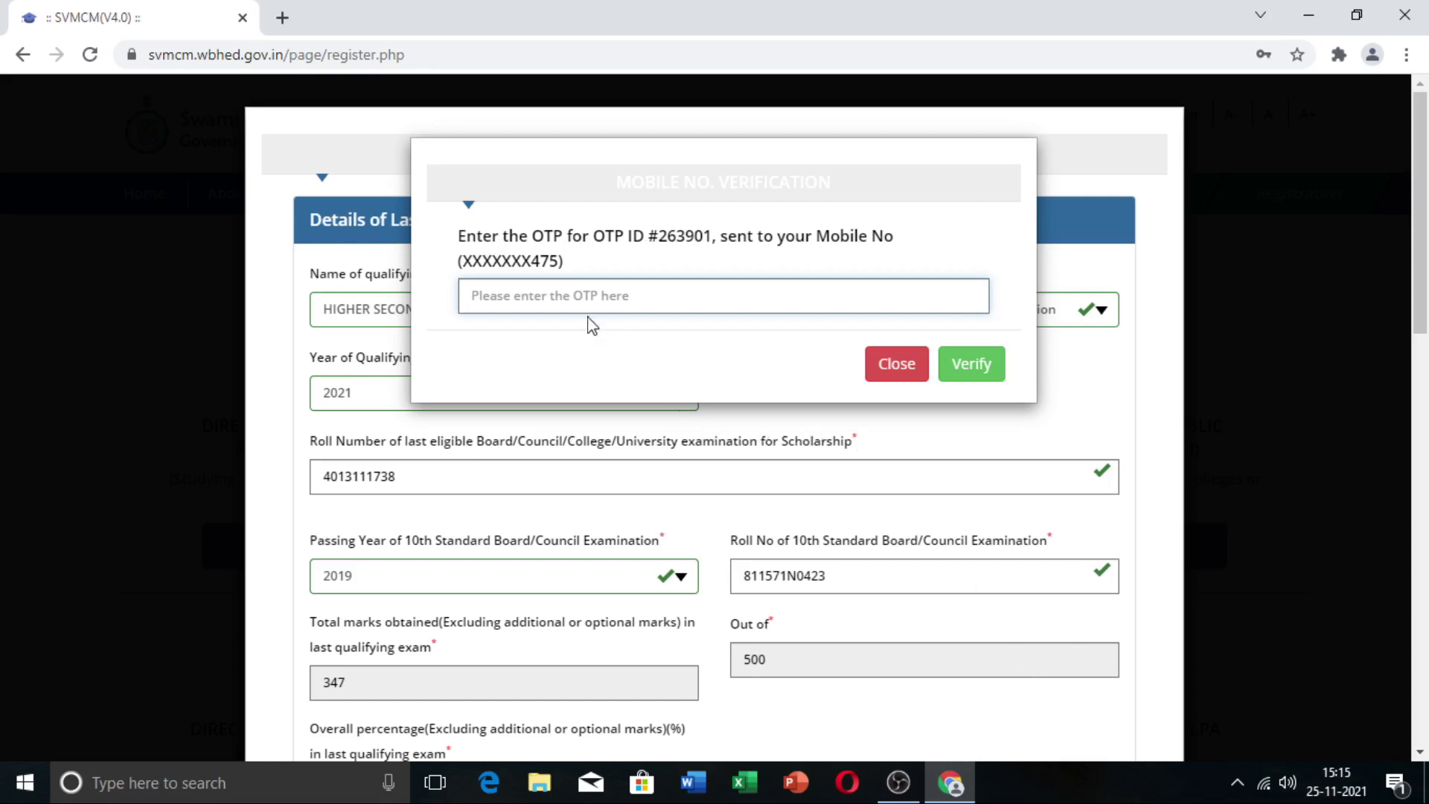
Step: Enter the mobile OTP and verify the number to complete registration
key("ctrl+v")
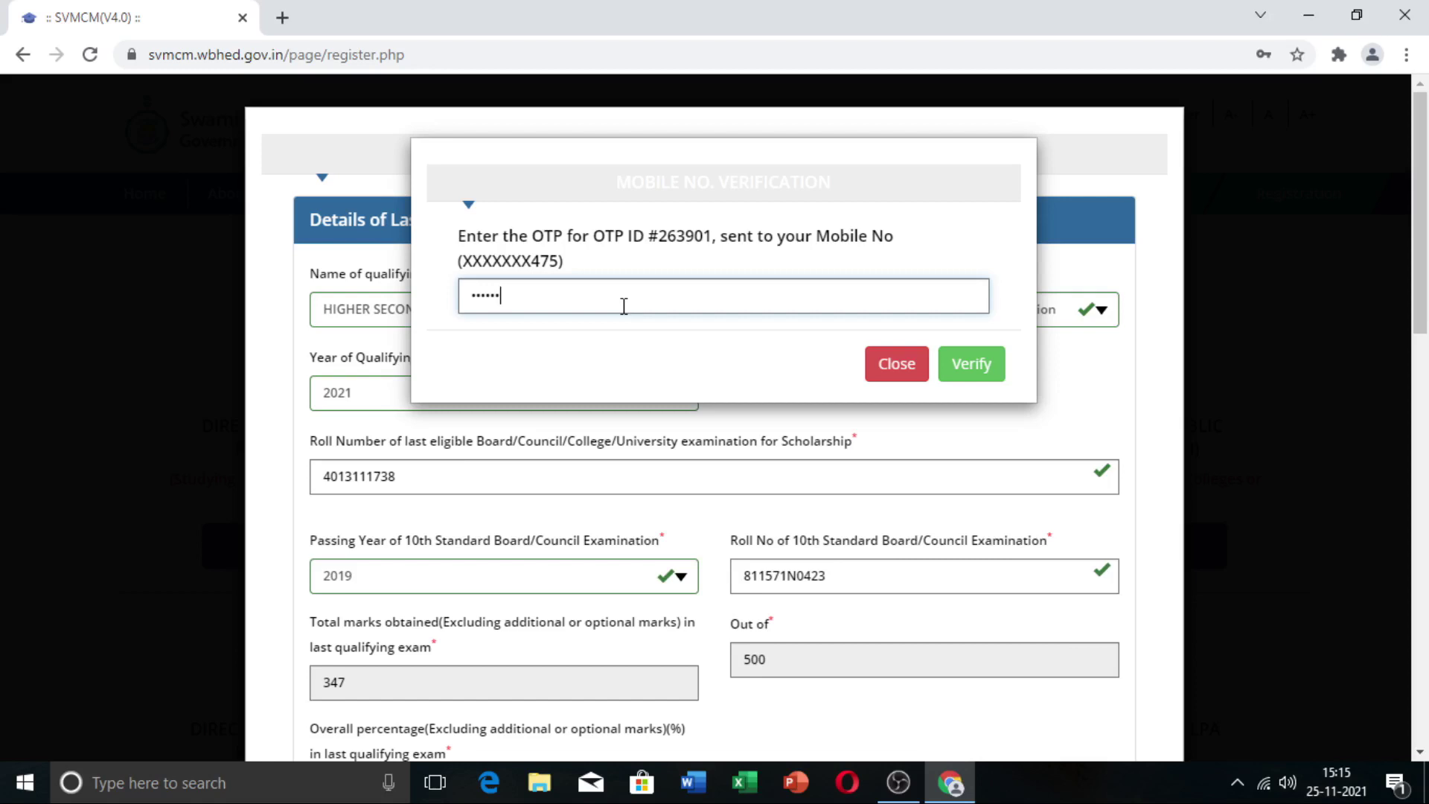
left_click(965, 379)
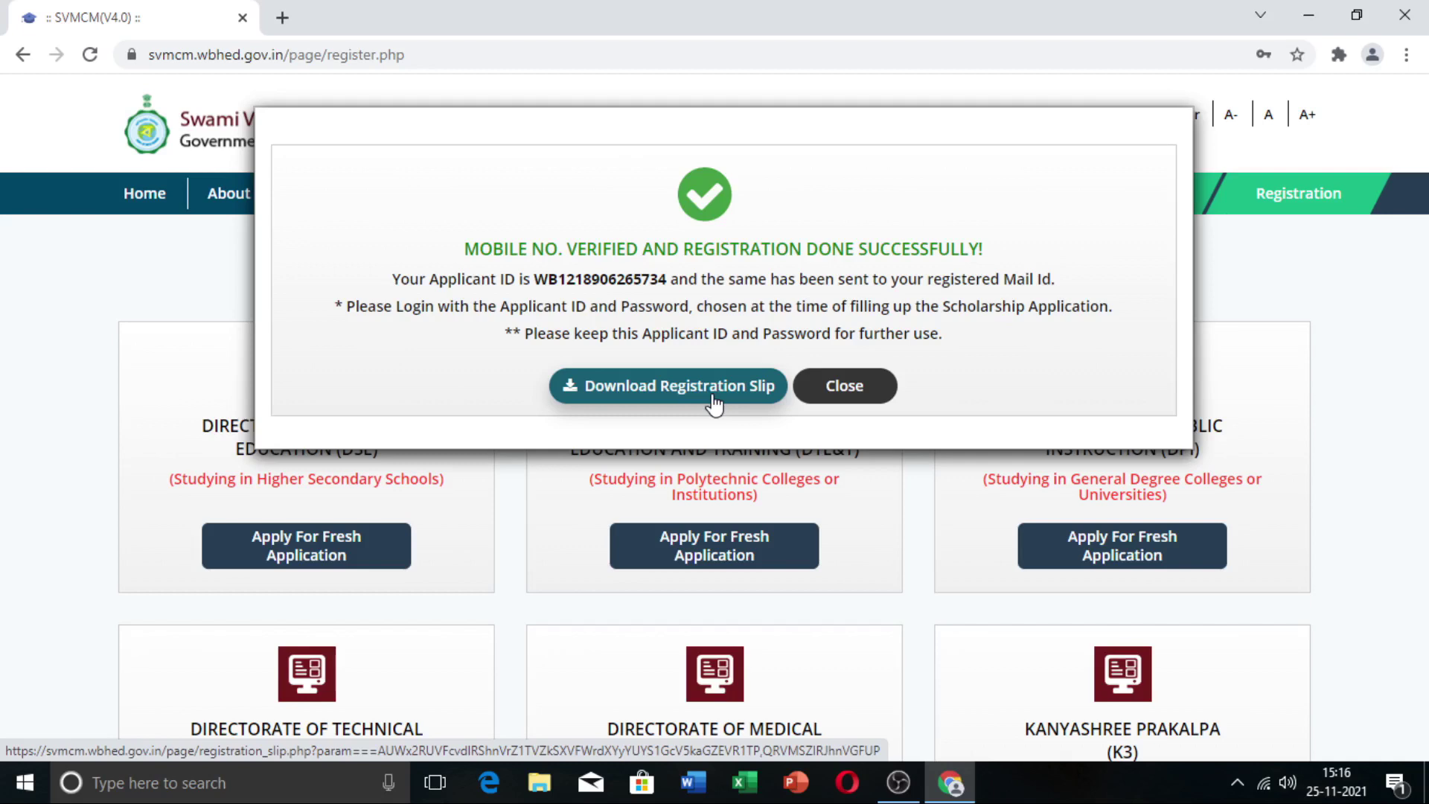
Step: Download the registration slip as Acknowledgement Slip (1).pdf and open it
left_click(715, 403)
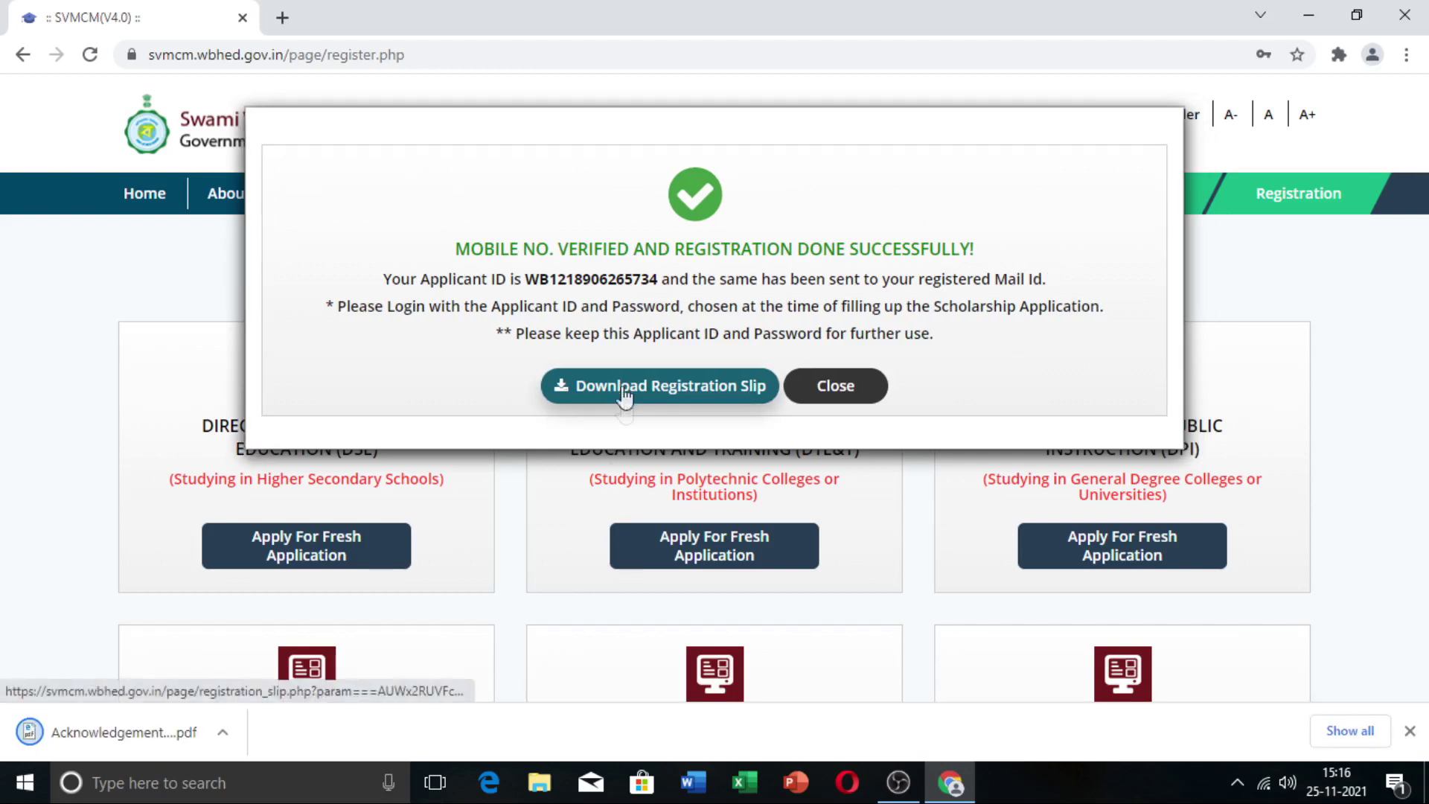
left_click(104, 745)
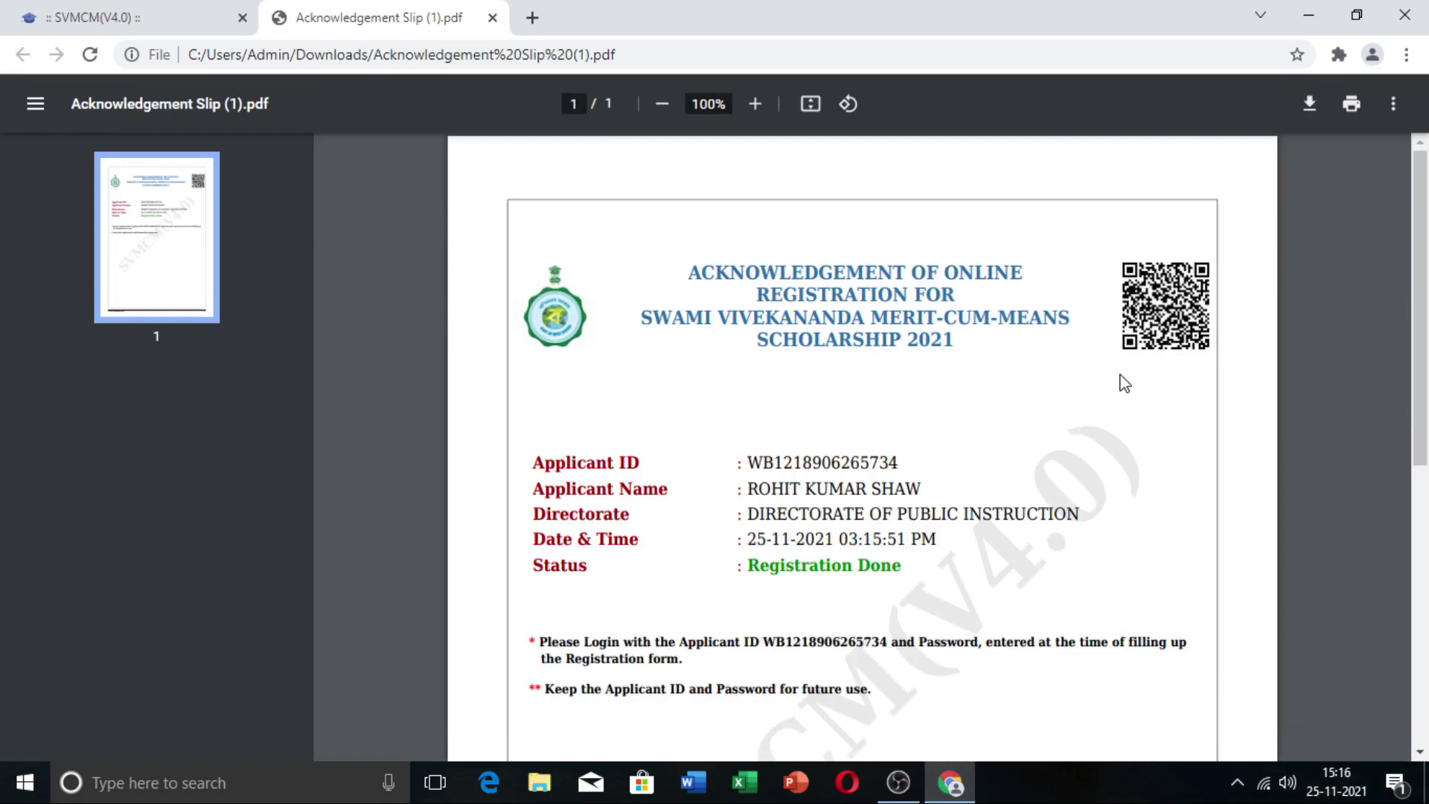
Step: Review the acknowledgement slip showing Status Registration Done, then return to the portal tab
scroll(1124, 391, "down", 3)
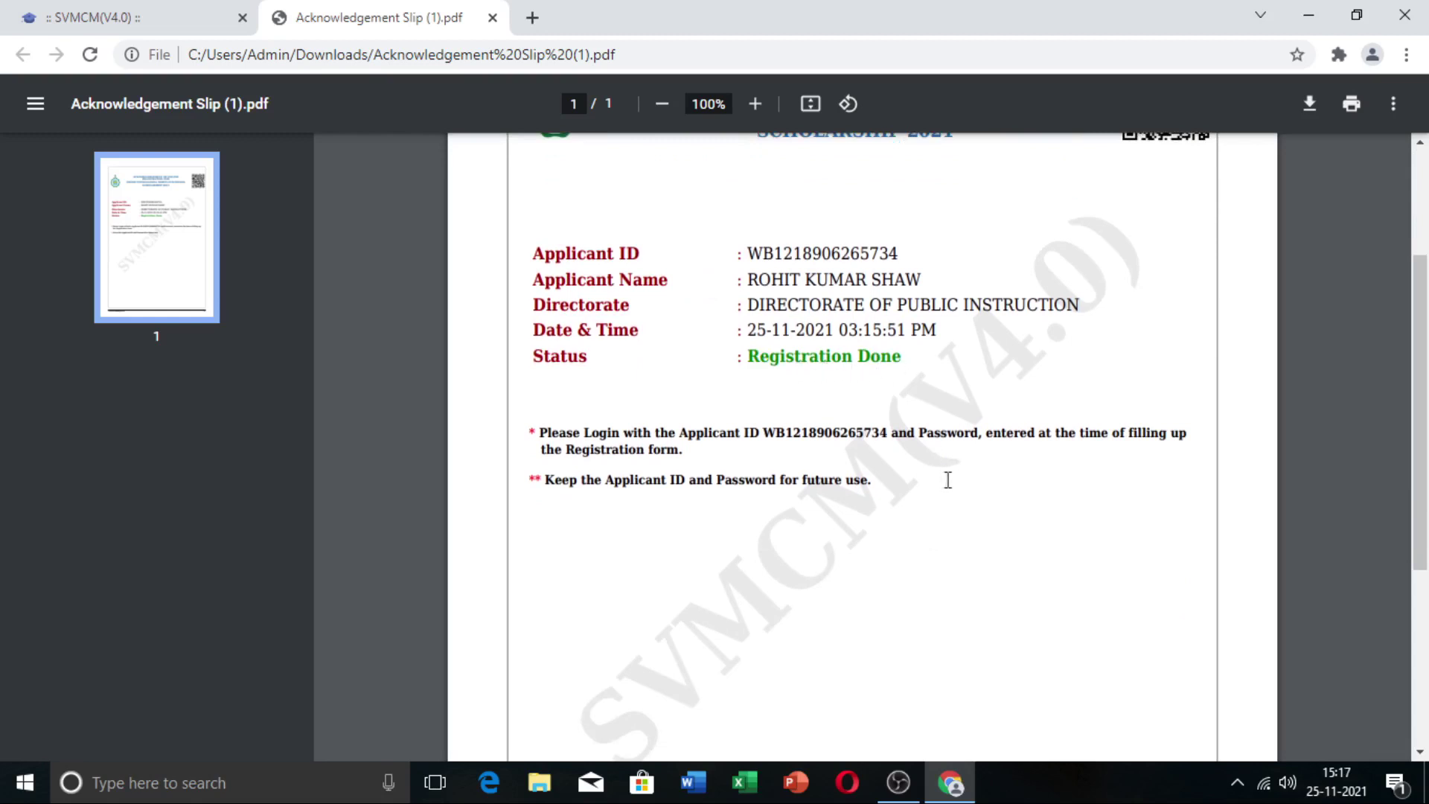
scroll(954, 507, "down", 5)
scroll(958, 504, "up", 8)
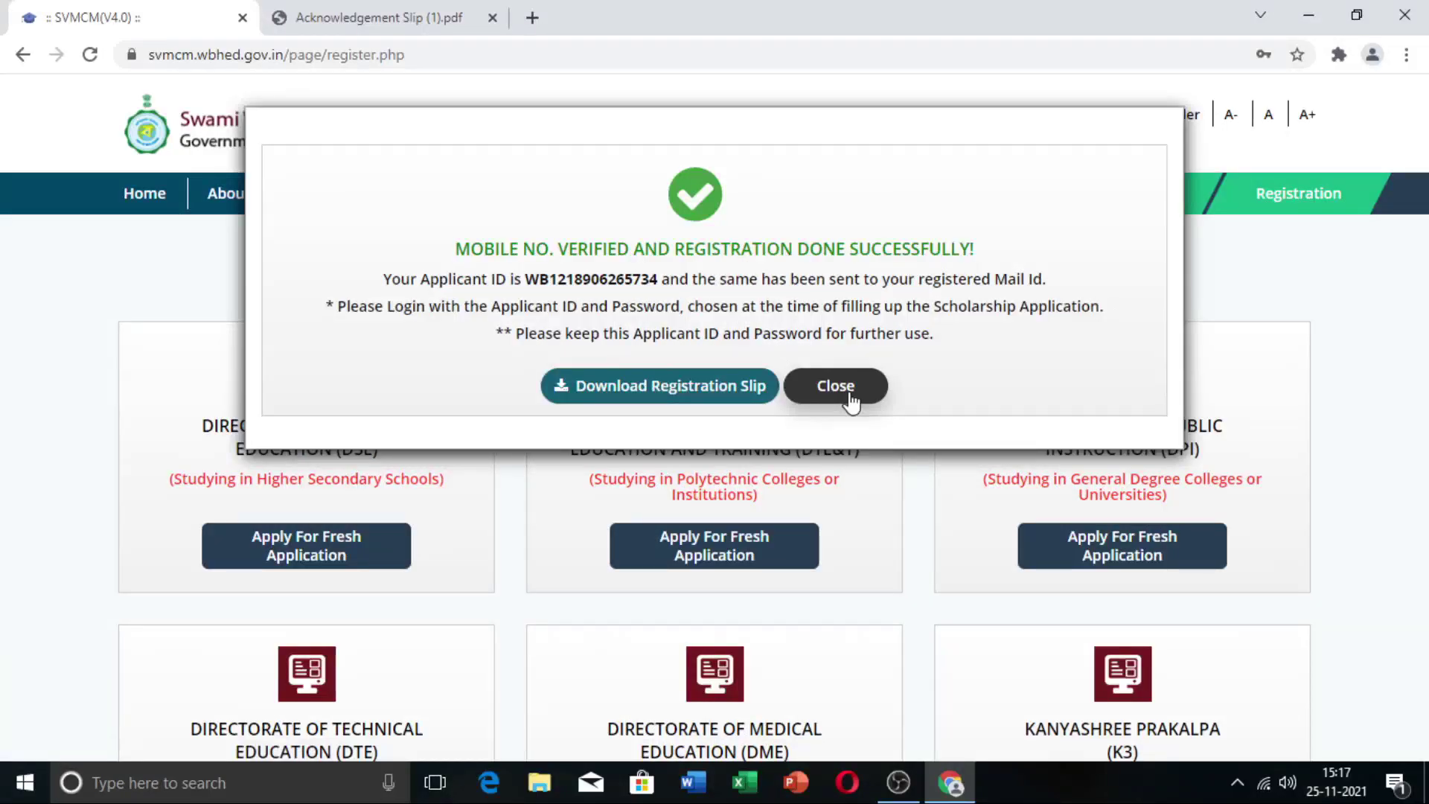
Step: Dismiss the registration success message and sign in with the Applicant Id, password and security code
left_click(851, 400)
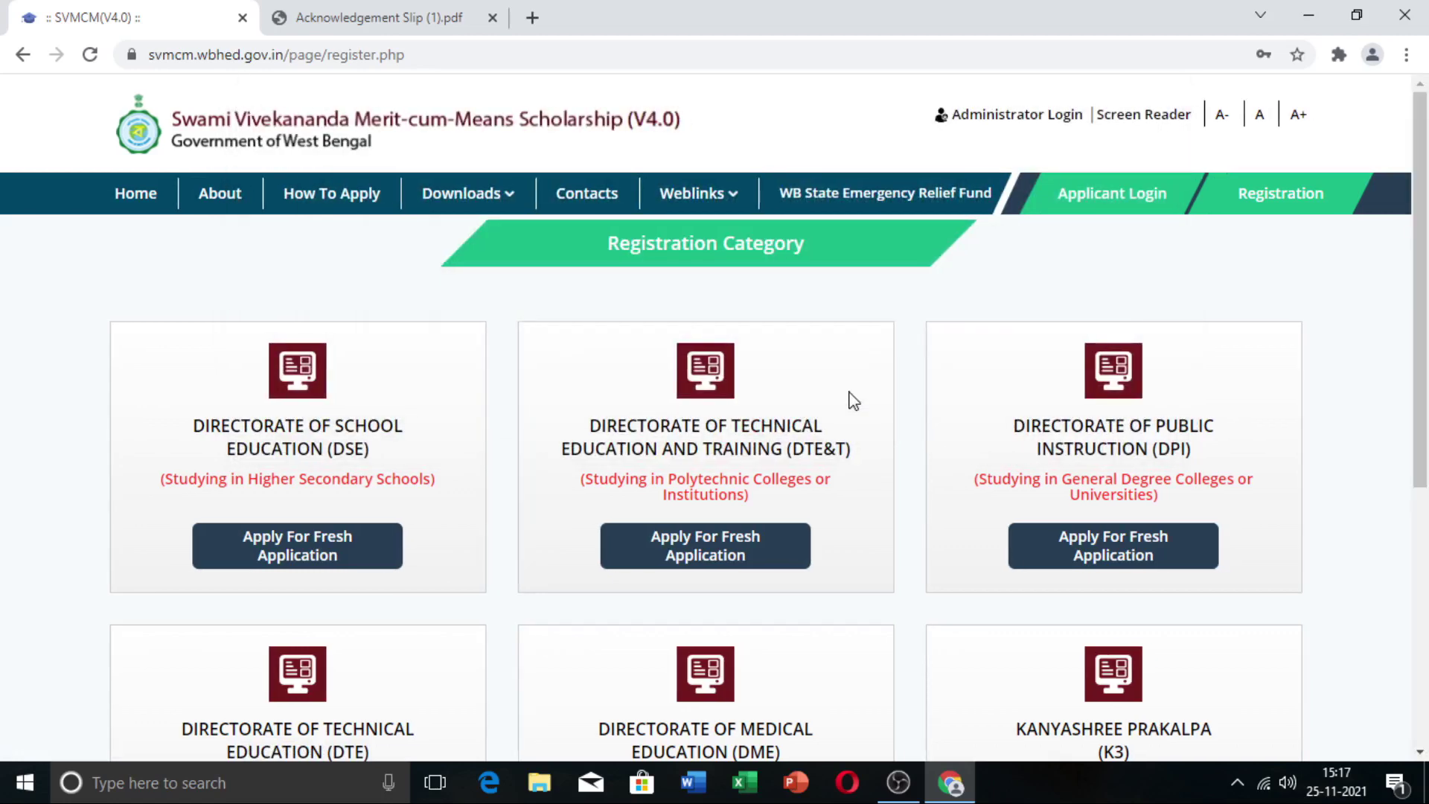
left_click(1100, 205)
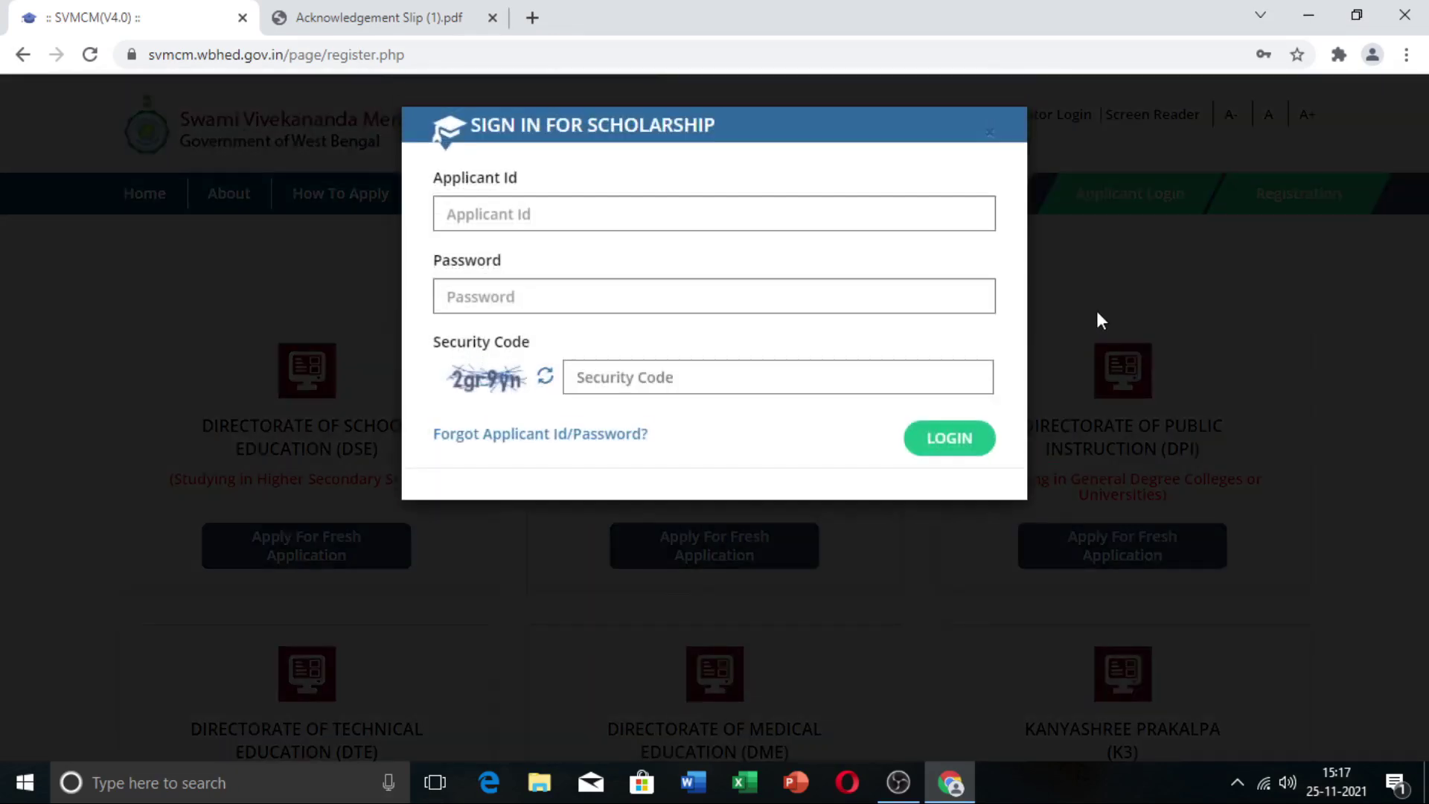
left_click(521, 215)
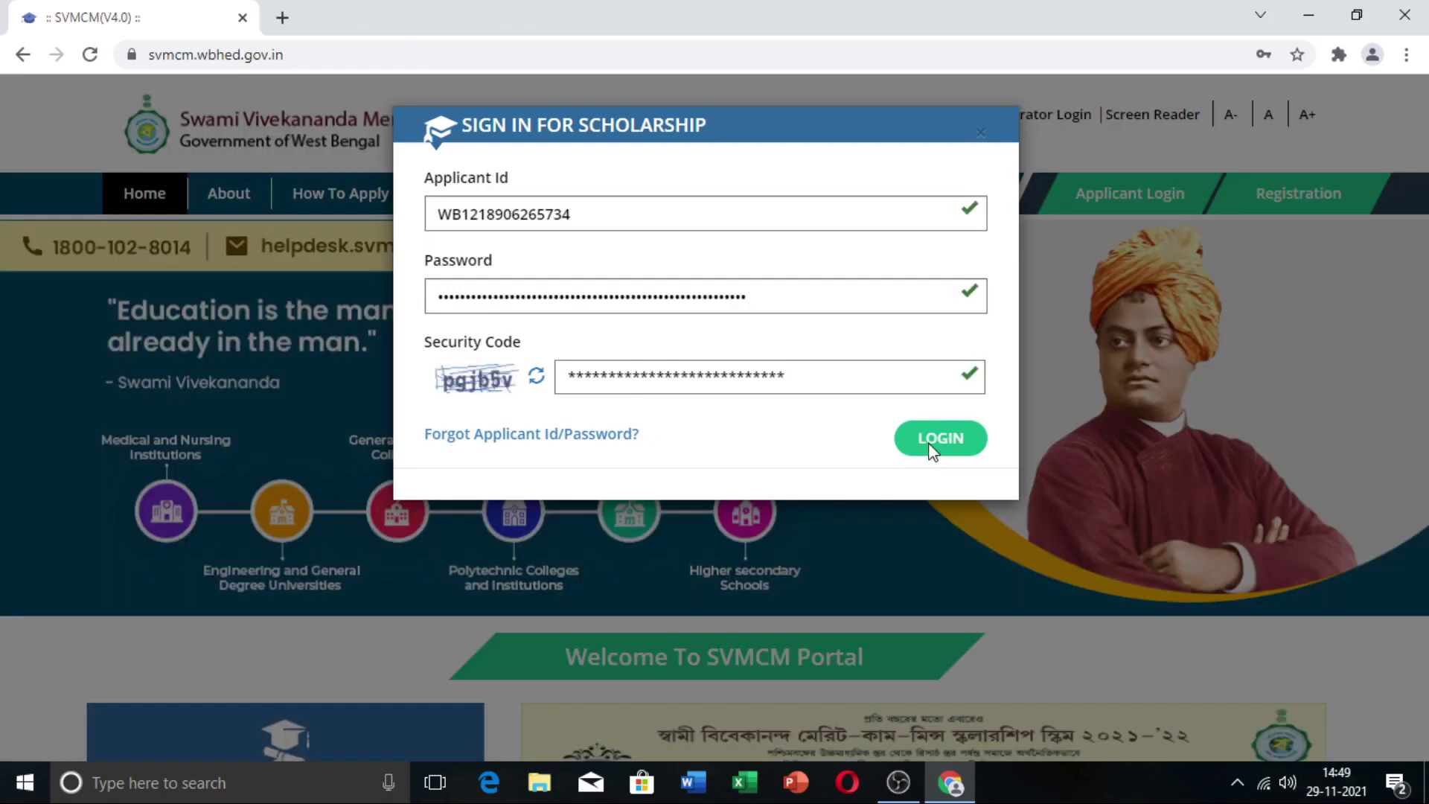
left_click(931, 450)
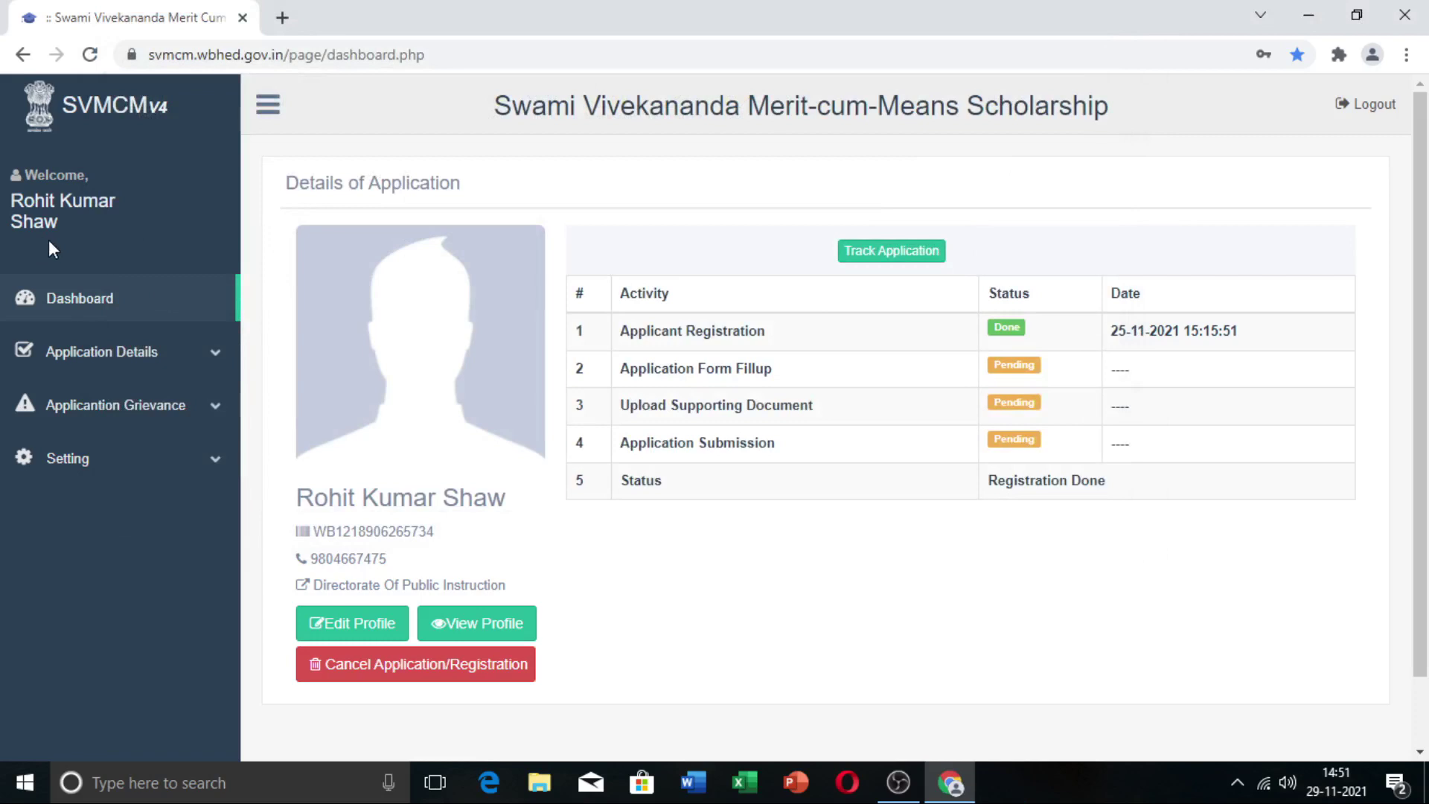
Step: Open Edit Profile from the dashboard to load the applicant's basic details page
left_click_drag(5, 169, 221, 248)
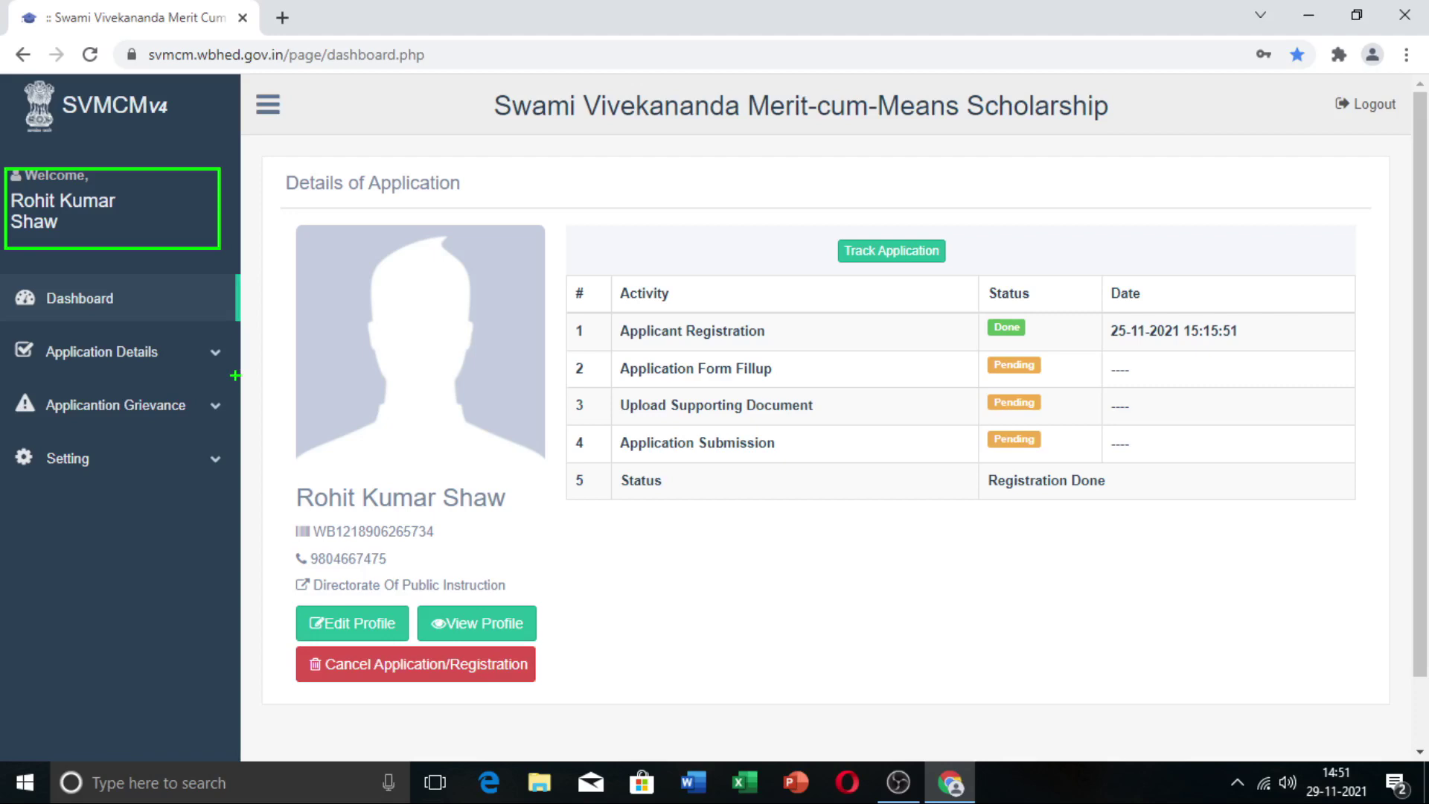
key("Escape")
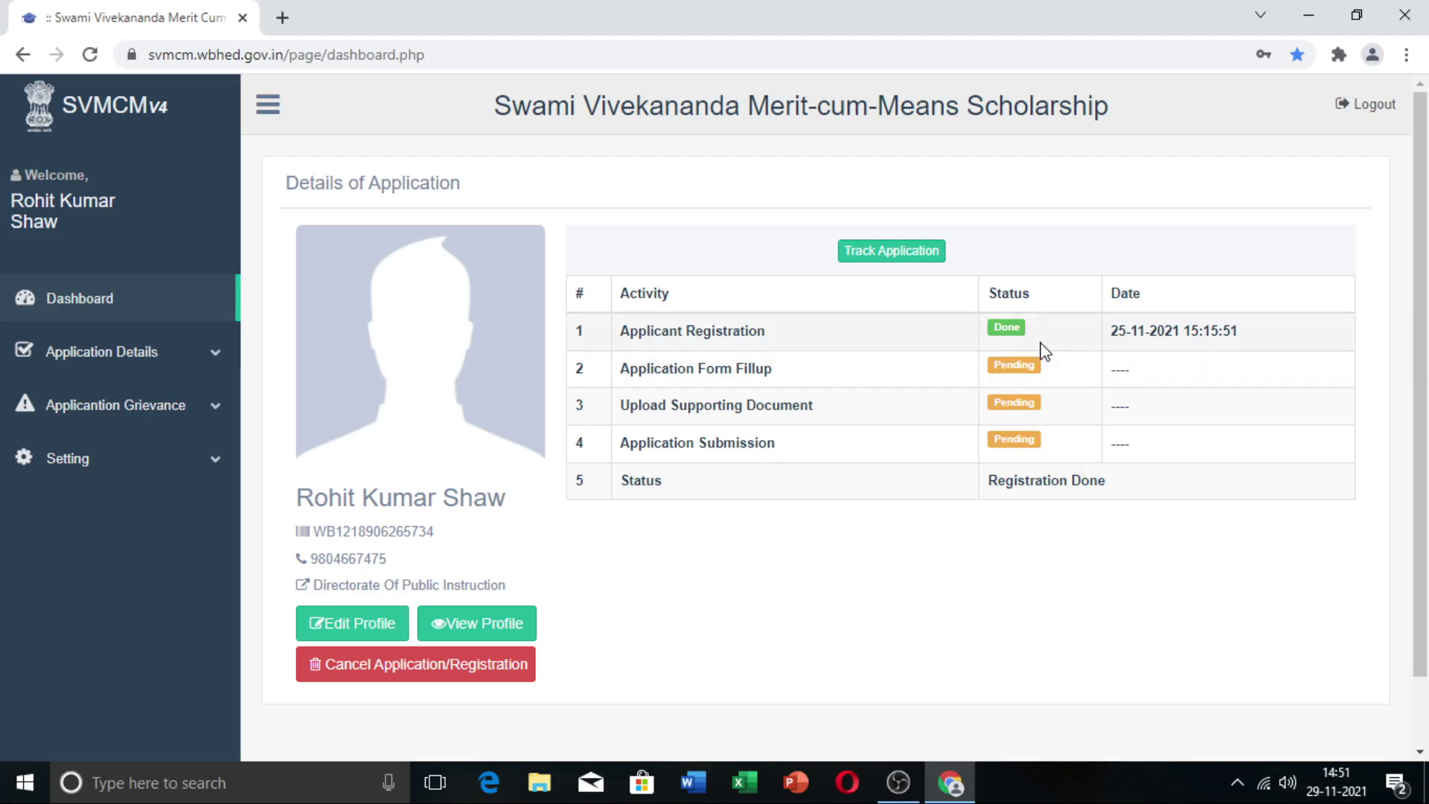
mouse_move(574, 344)
left_mouse_down()
mouse_move(775, 399)
mouse_move(1089, 450)
mouse_move(1119, 507)
left_mouse_up()
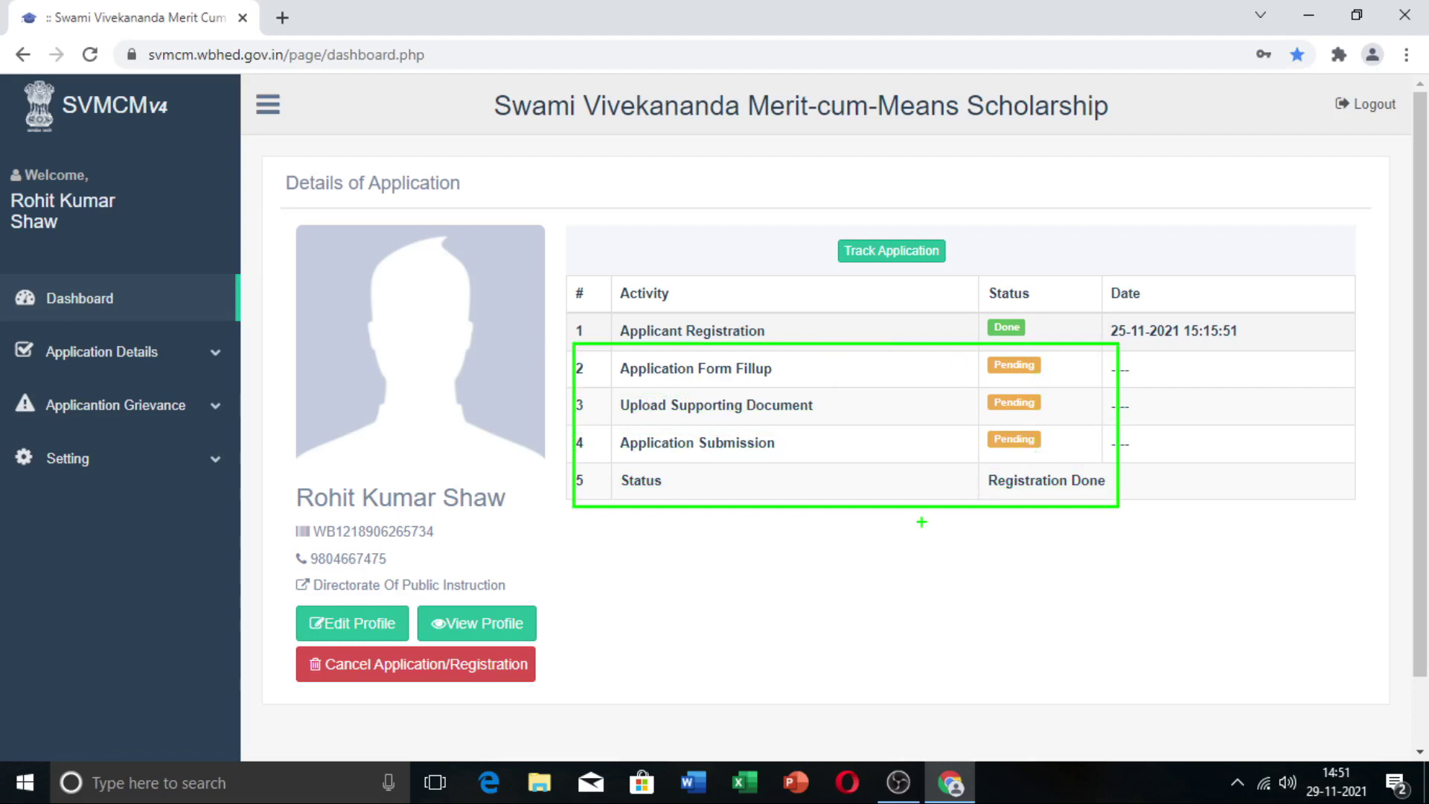
key("ctrl+f")
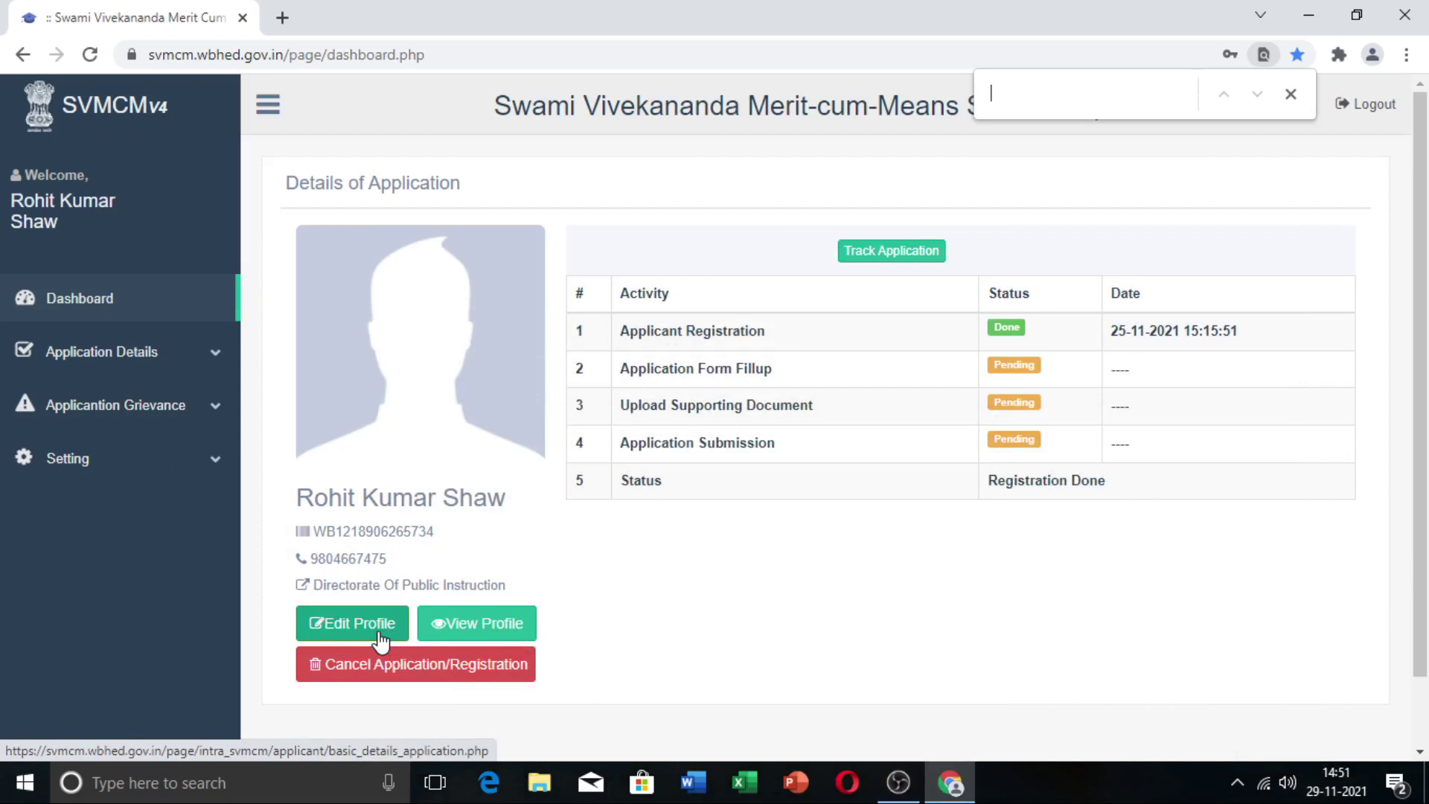
left_click(378, 639)
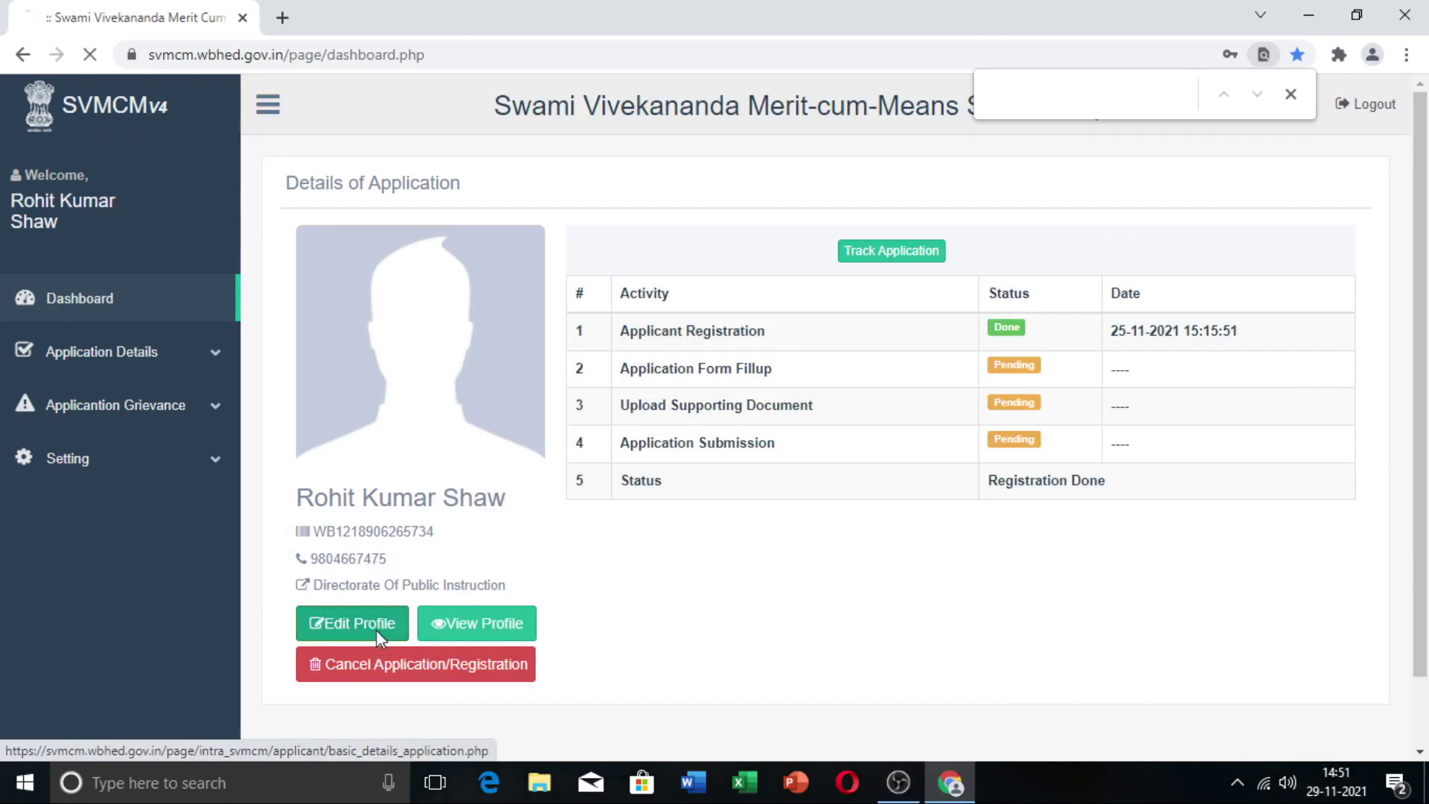